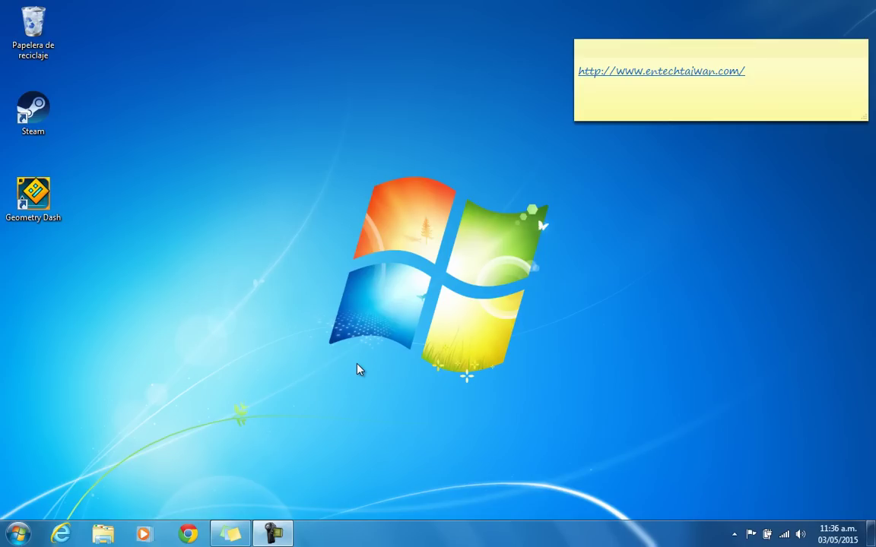
{"action": "left_click", "coordinate": [13, 537]}
{"action": "left_click", "coordinate": [473, 253]}
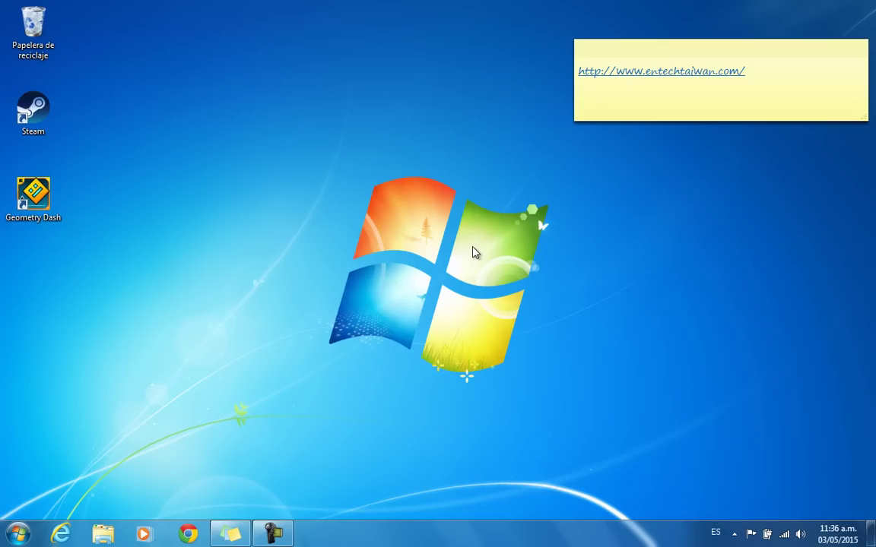
{"action": "left_click", "coordinate": [16, 535]}
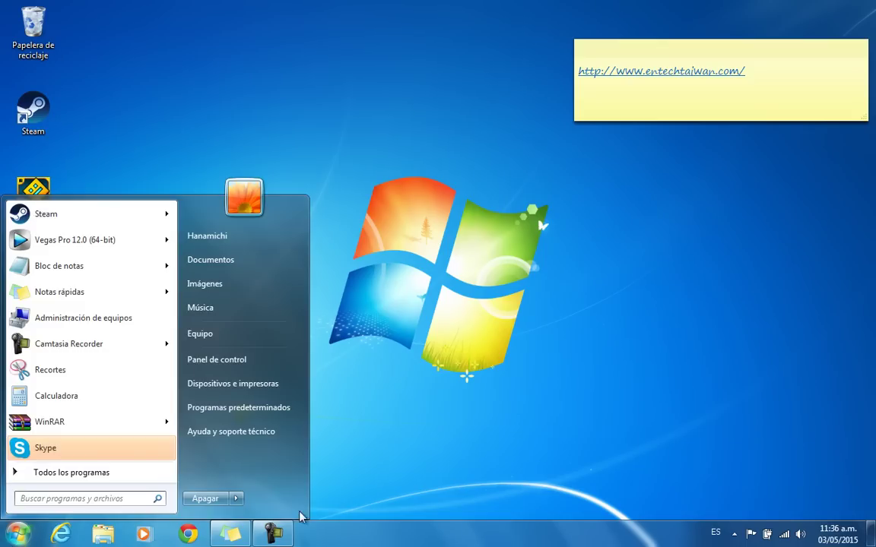
{"action": "left_click", "coordinate": [432, 381]}
{"action": "left_click", "coordinate": [16, 535]}
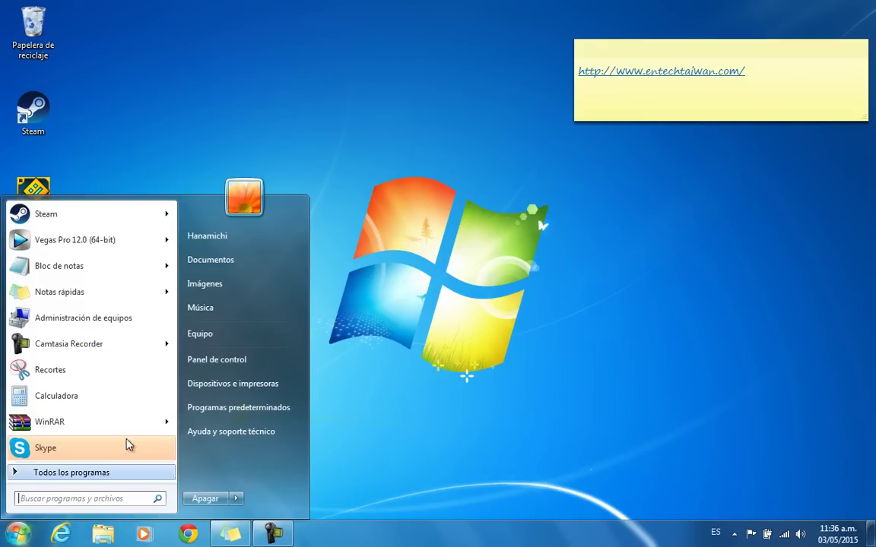
{"action": "right_click", "coordinate": [225, 337]}
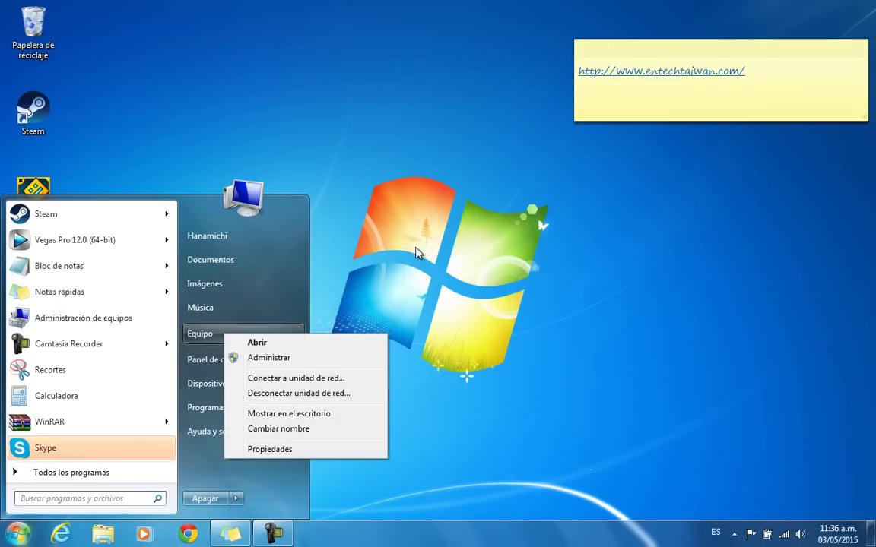
{"action": "left_click", "coordinate": [395, 303]}
Step: Open the desktop's screen resolution settings, check the available displays and resolutions, and close the window
{"action": "right_click", "coordinate": [416, 250]}
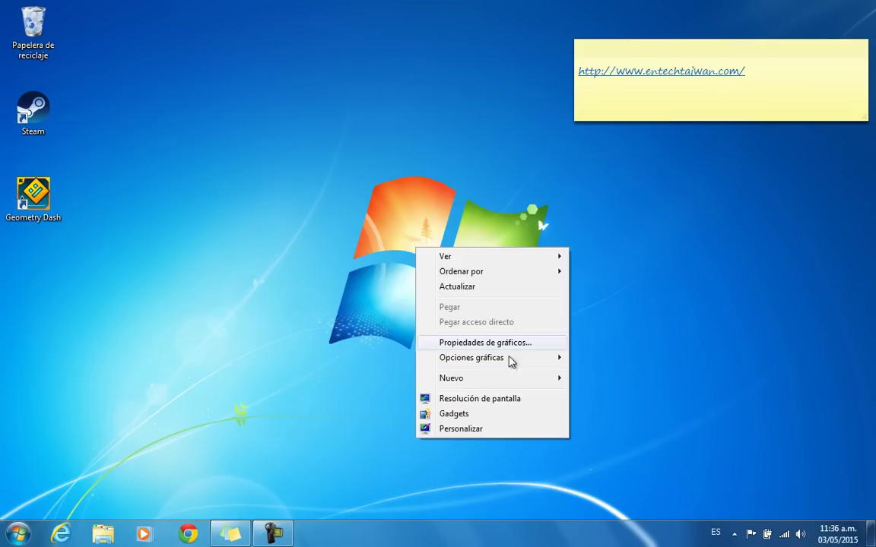
{"action": "left_click", "coordinate": [473, 401]}
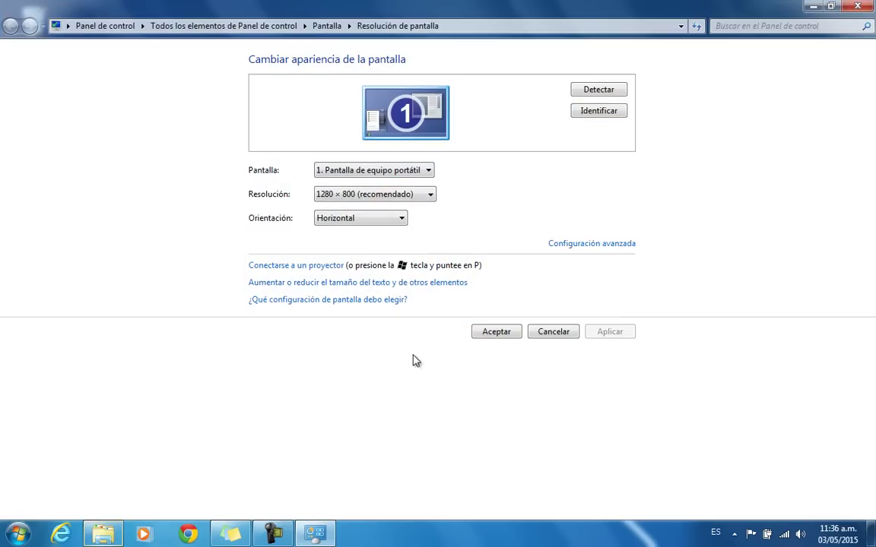
{"action": "left_click", "coordinate": [411, 172]}
{"action": "left_click", "coordinate": [120, 205]}
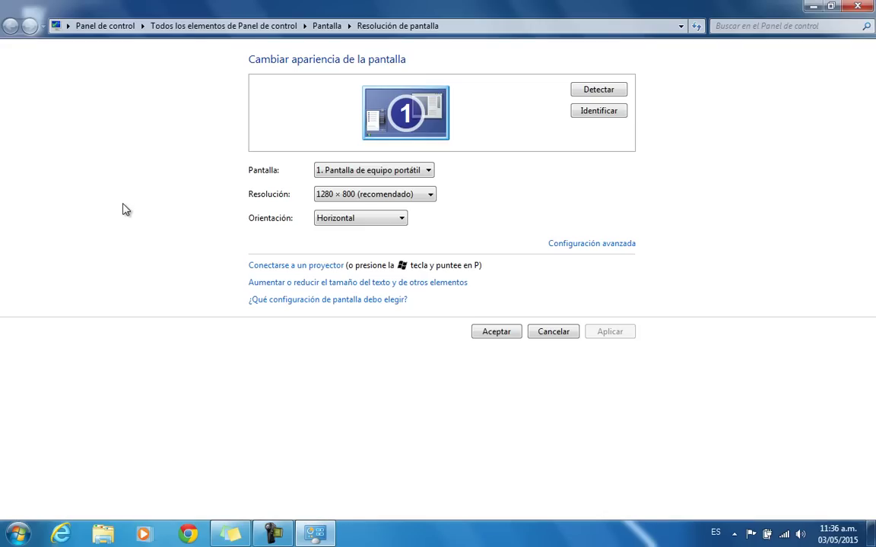
{"action": "left_click", "coordinate": [431, 194]}
{"action": "left_click", "coordinate": [550, 199]}
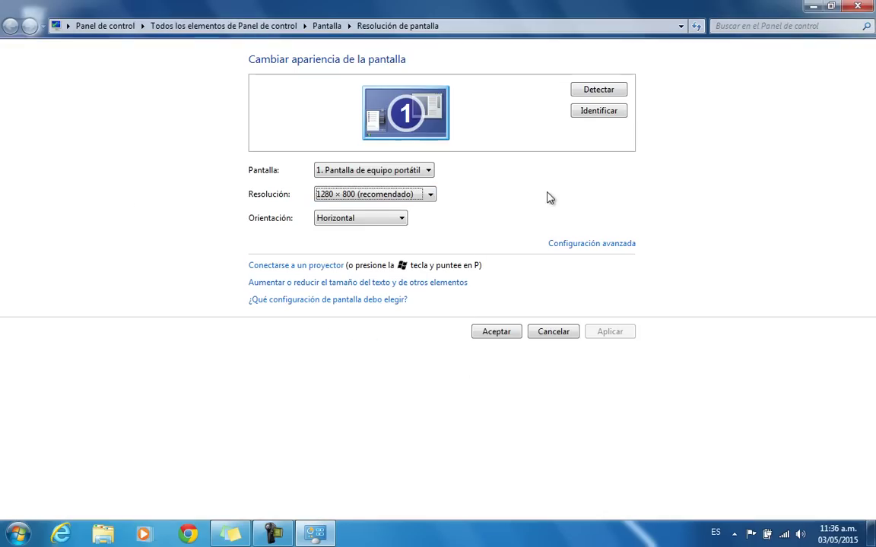
{"action": "left_click", "coordinate": [858, 7]}
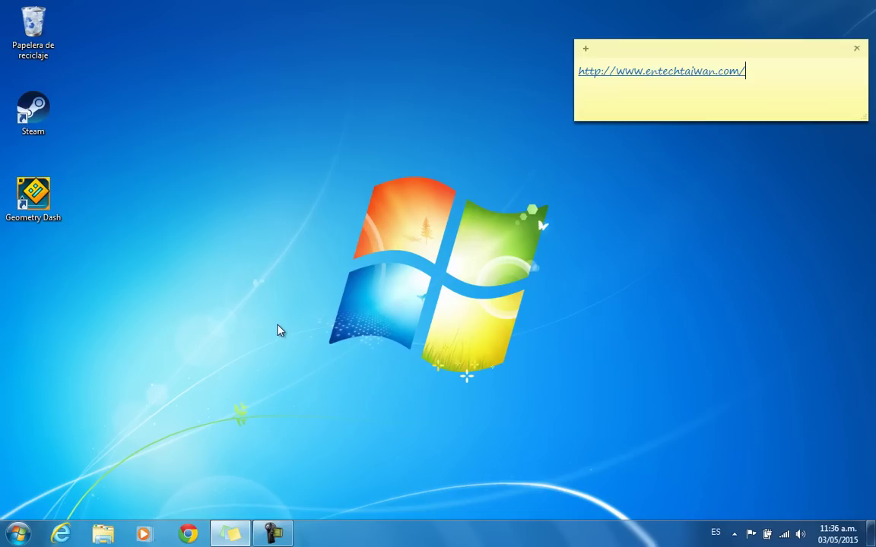
{"action": "left_click_drag", "start_coordinate": [238, 164], "coordinate": [303, 178]}
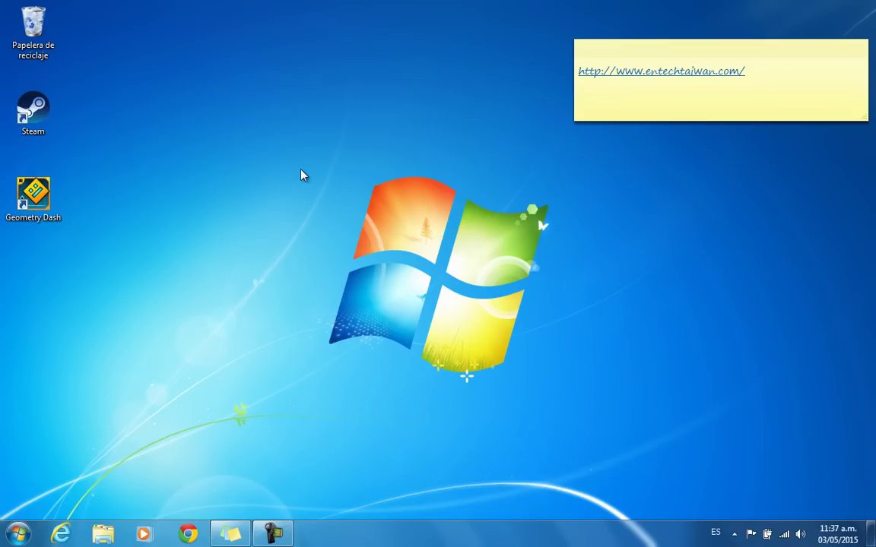
{"action": "left_click_drag", "start_coordinate": [301, 172], "coordinate": [621, 414]}
{"action": "left_click_drag", "start_coordinate": [621, 415], "coordinate": [255, 162]}
{"action": "left_click_drag", "start_coordinate": [259, 146], "coordinate": [608, 414]}
{"action": "left_click_drag", "start_coordinate": [312, 167], "coordinate": [559, 413]}
{"action": "left_click_drag", "start_coordinate": [636, 420], "coordinate": [250, 146]}
{"action": "left_click_drag", "start_coordinate": [266, 128], "coordinate": [591, 420]}
{"action": "left_click_drag", "start_coordinate": [289, 150], "coordinate": [467, 392]}
{"action": "left_click_drag", "start_coordinate": [290, 132], "coordinate": [621, 408]}
Step: Open Computer Management for Equipo, hide the sticky note covering it, and show the Device Manager (Administrador de dispositivos)
{"action": "left_click", "coordinate": [17, 534]}
{"action": "right_click", "coordinate": [253, 333]}
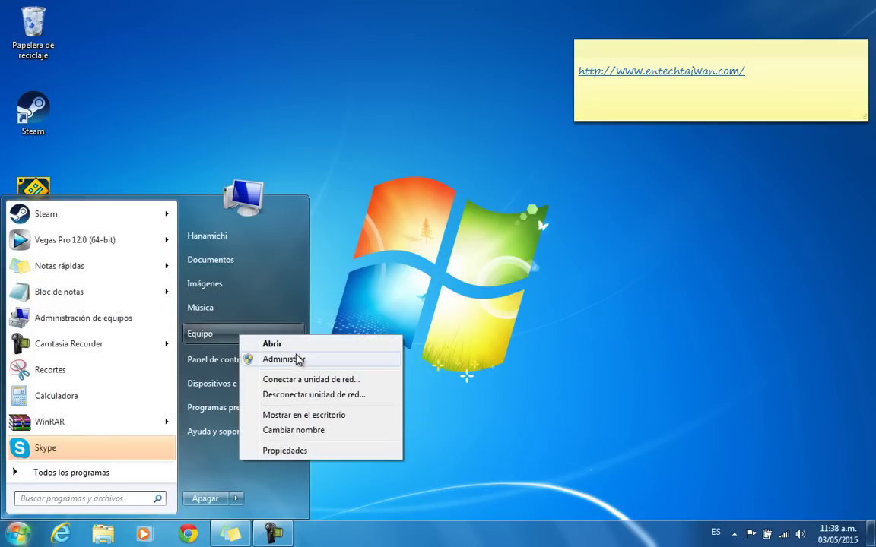
{"action": "left_click", "coordinate": [300, 358]}
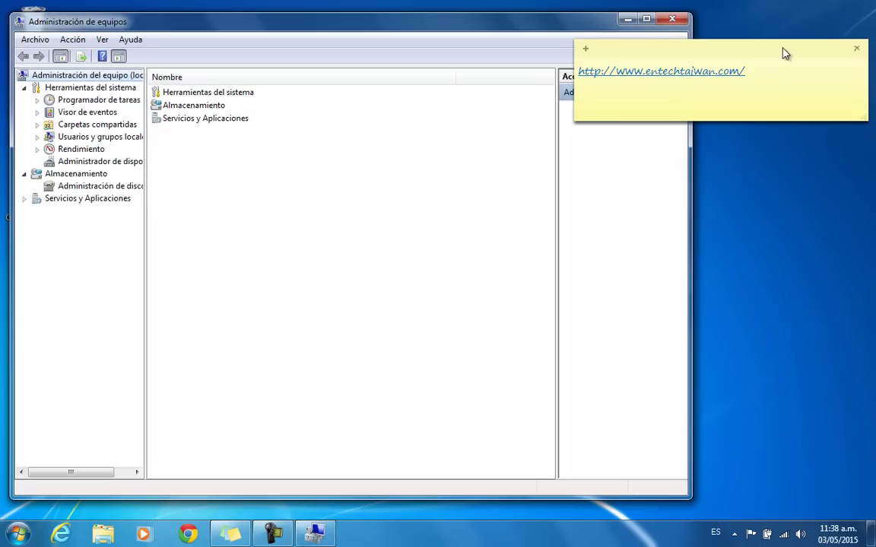
{"action": "left_click", "coordinate": [232, 532]}
{"action": "left_click", "coordinate": [232, 532]}
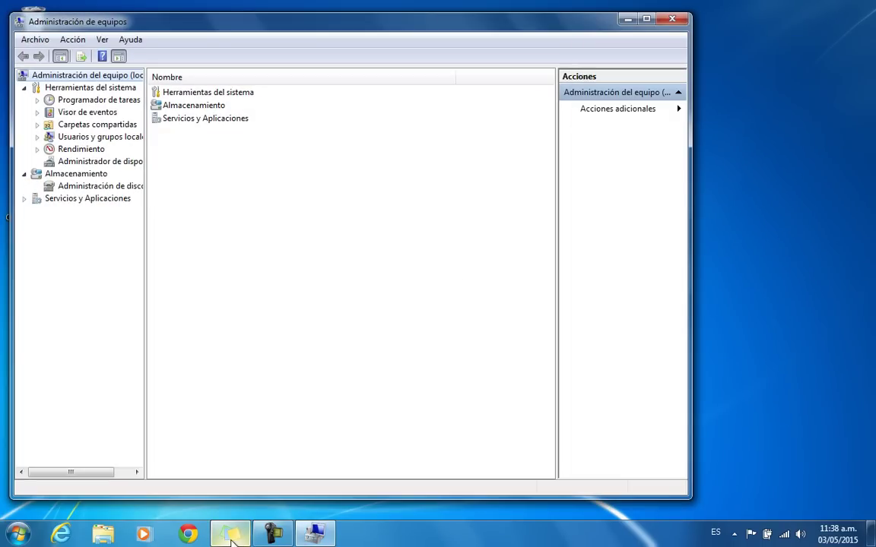
{"action": "left_click", "coordinate": [91, 161]}
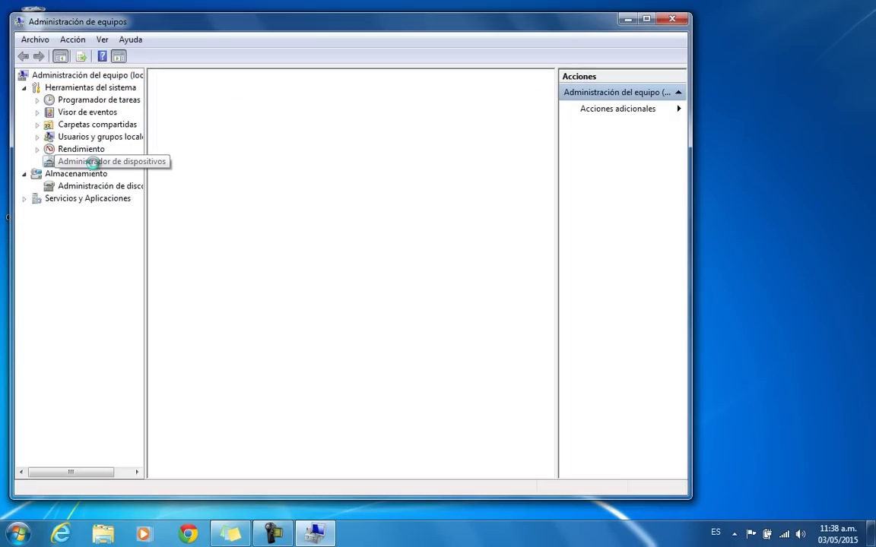
{"action": "left_click_drag", "start_coordinate": [167, 26], "coordinate": [249, 24]}
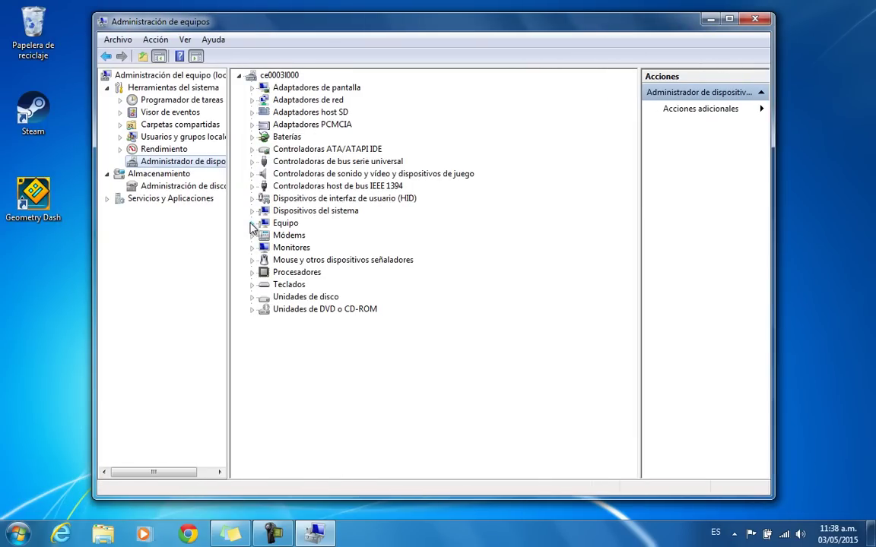
Step: Expand the display adapters and monitors categories to examine the graphics adapter and the monitor device
{"action": "left_click", "coordinate": [252, 87]}
{"action": "left_click", "coordinate": [280, 98]}
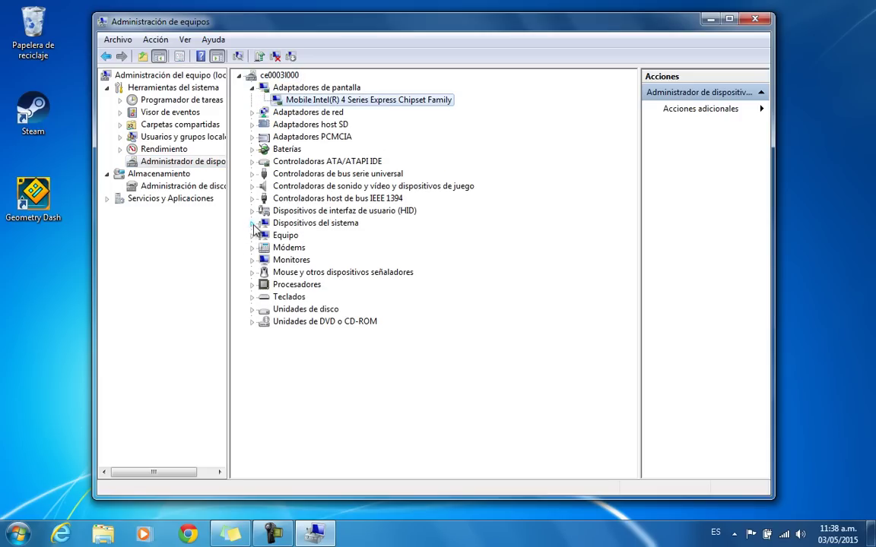
{"action": "left_click", "coordinate": [252, 260]}
{"action": "left_click", "coordinate": [300, 272]}
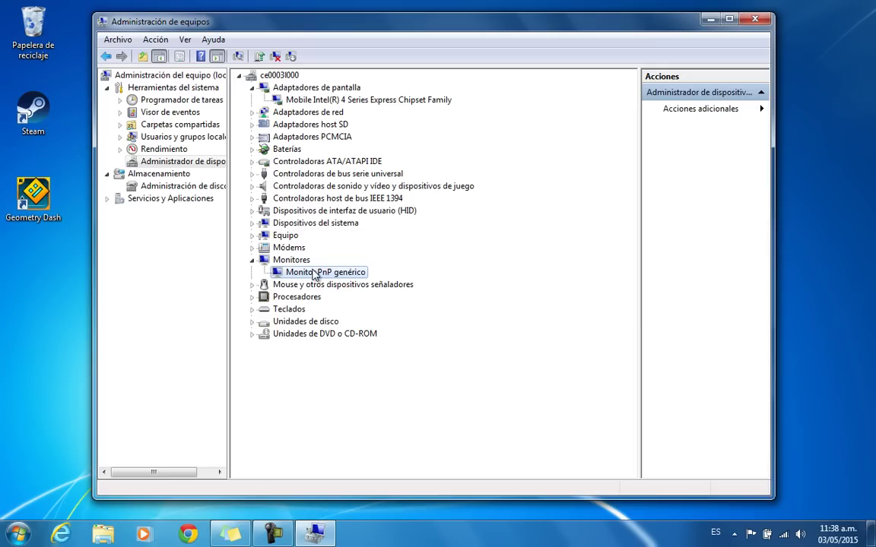
Step: Reposition the Computer Management window and reduce its height from the lower edge
{"action": "left_click_drag", "start_coordinate": [312, 25], "coordinate": [364, 26]}
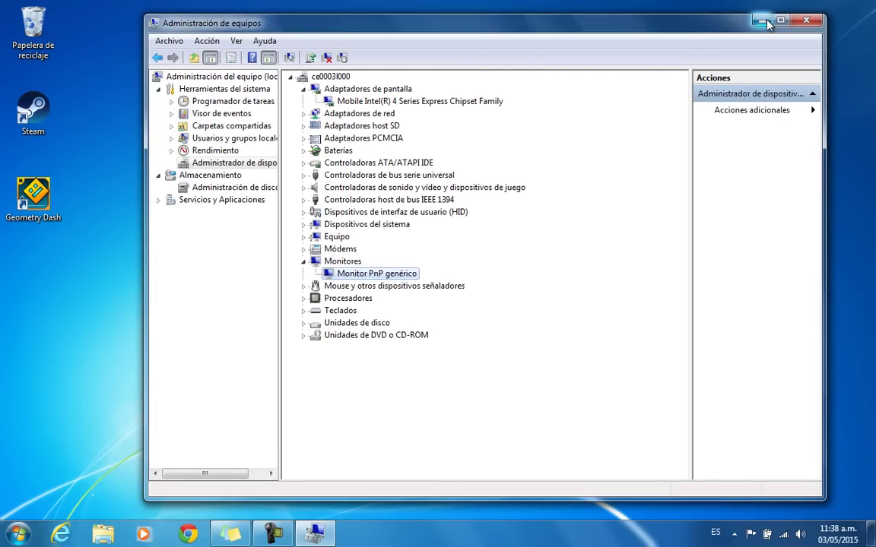
{"action": "left_click_drag", "start_coordinate": [679, 23], "coordinate": [636, 25]}
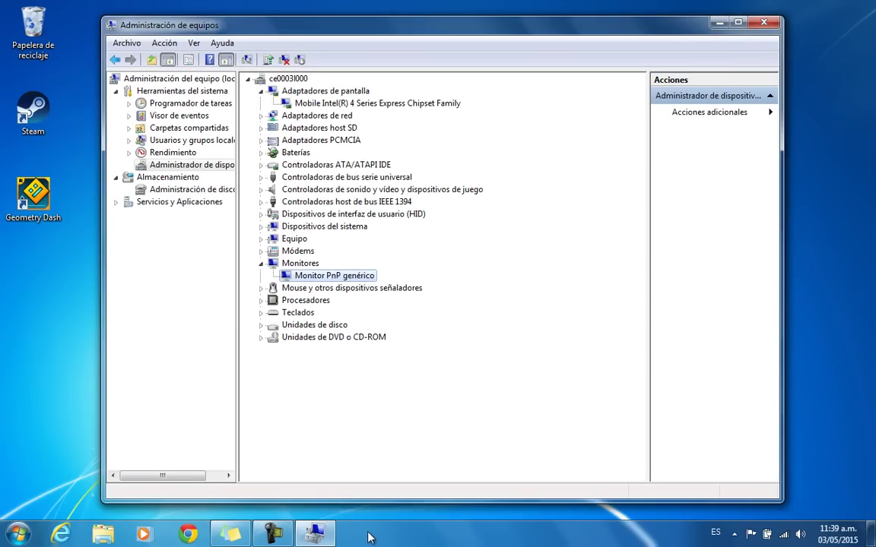
{"action": "left_click_drag", "start_coordinate": [369, 502], "coordinate": [370, 442]}
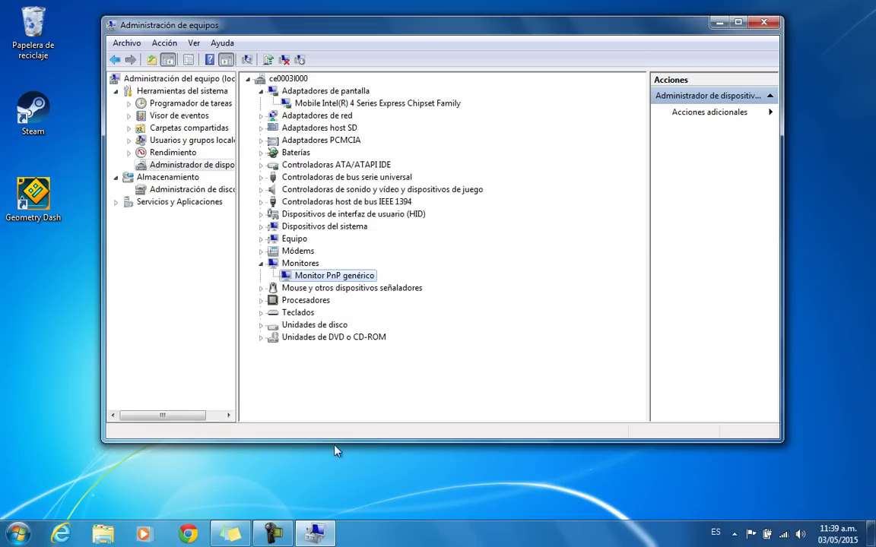
{"action": "left_click", "coordinate": [227, 537]}
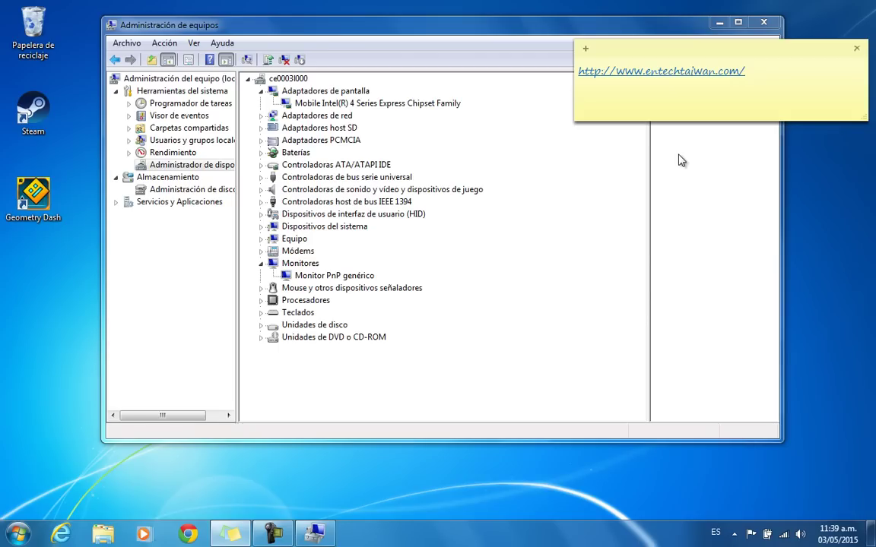
{"action": "left_click", "coordinate": [689, 73], "text": "ctrl"}
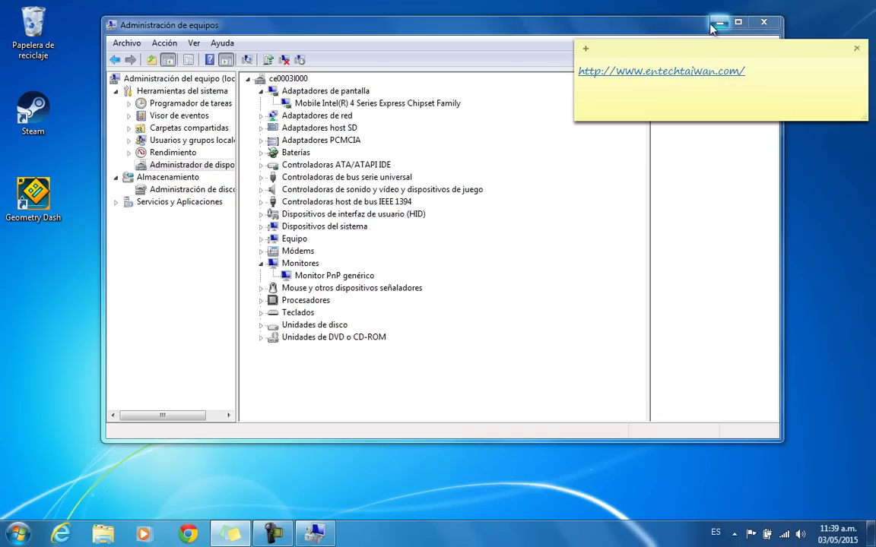
{"action": "left_click", "coordinate": [647, 72]}
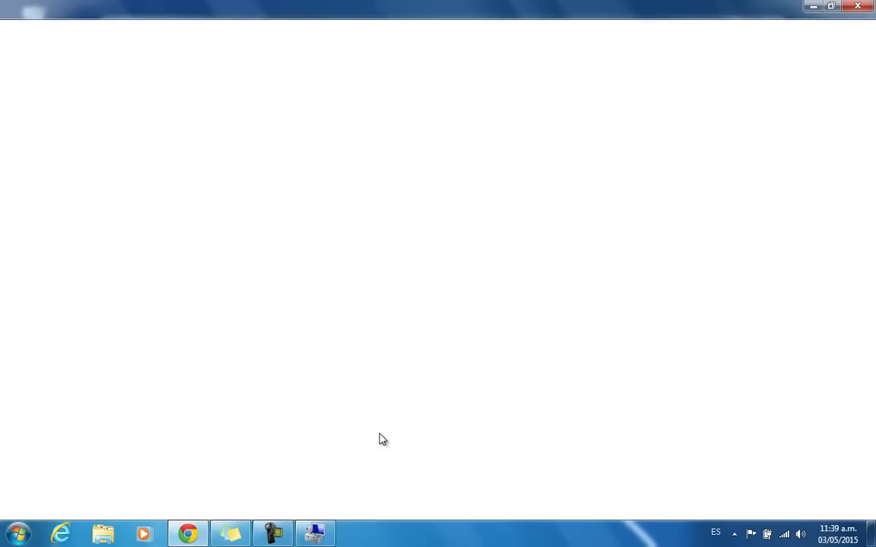
Step: Close the duplicate browser tab, leaving a single tab for the EnTech Taiwan site
{"action": "mouse_move", "coordinate": [315, 542]}
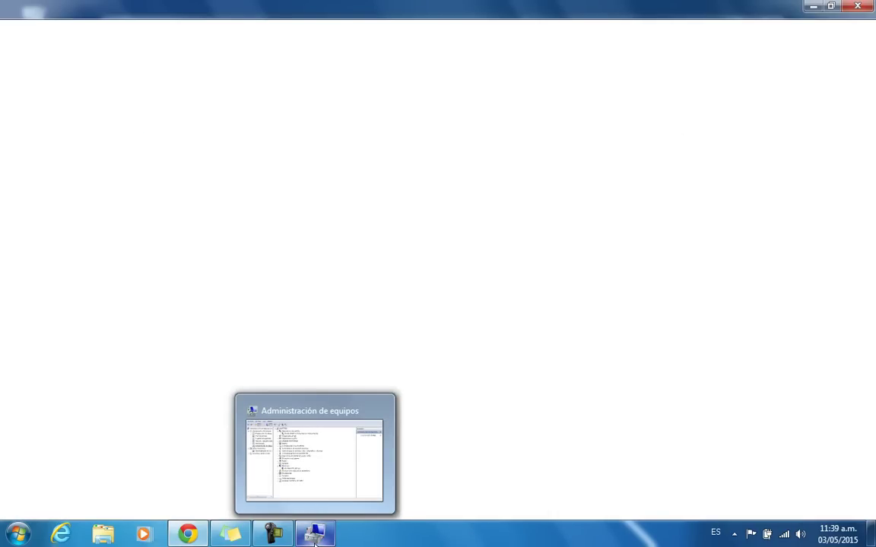
{"action": "left_click", "coordinate": [315, 543]}
{"action": "left_click", "coordinate": [315, 543]}
{"action": "key", "text": "alt+space"}
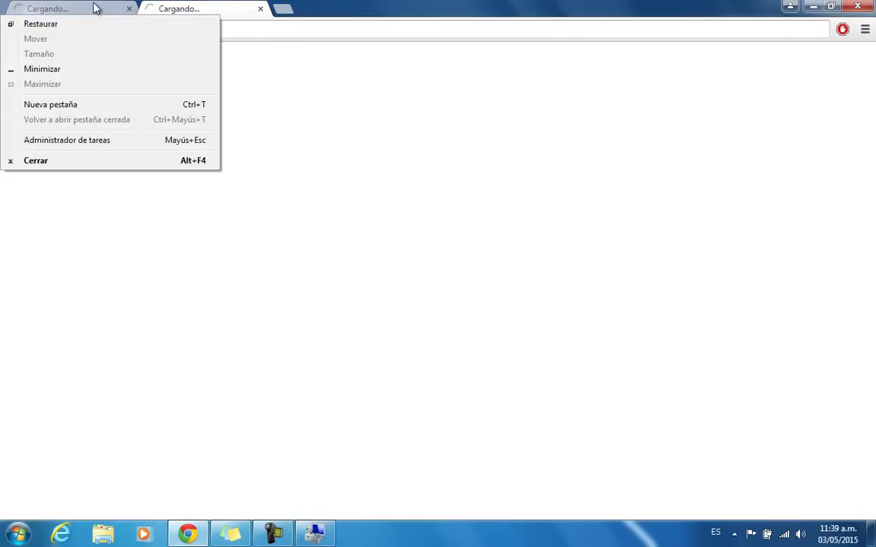
{"action": "left_click", "coordinate": [133, 10]}
{"action": "left_click", "coordinate": [130, 8]}
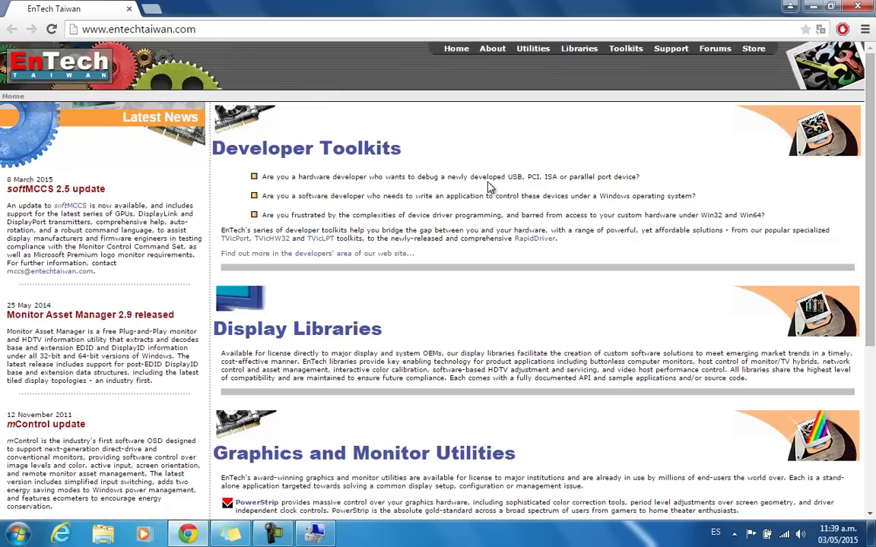
Step: Go to the site's Utilities section and open the Monitor Asset Manager page
{"action": "left_click", "coordinate": [537, 55]}
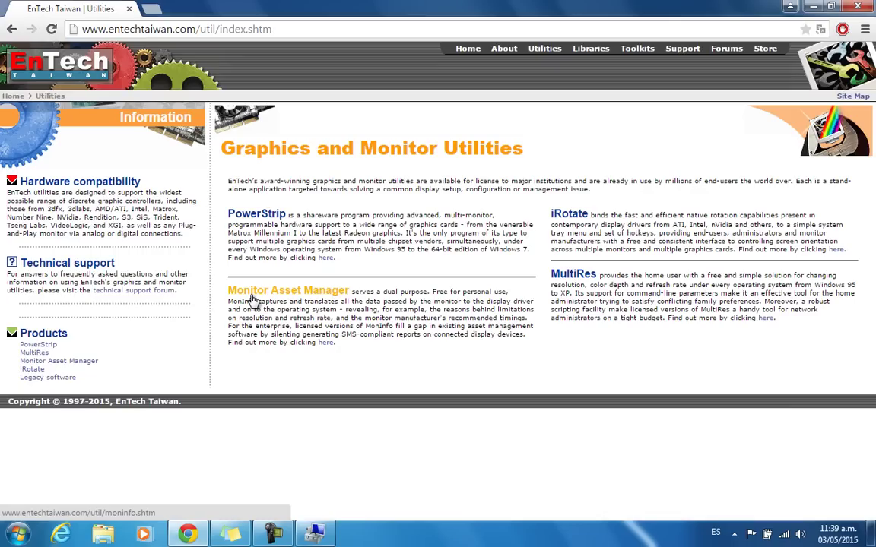
{"action": "left_click", "coordinate": [289, 299]}
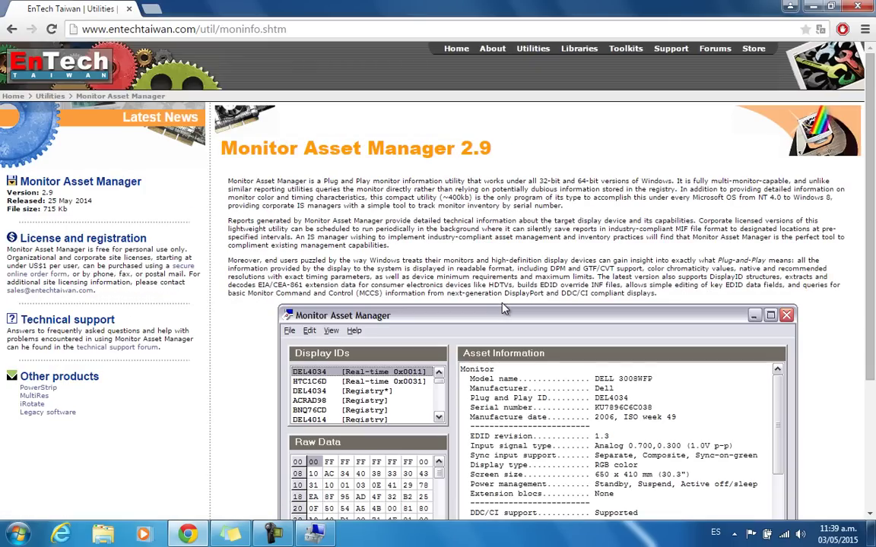
Step: Look through the Monitor Asset Manager 2.9 page, examining its description and the program screenshot
{"action": "scroll", "coordinate": [374, 207], "scroll_direction": "down", "scroll_amount": 3}
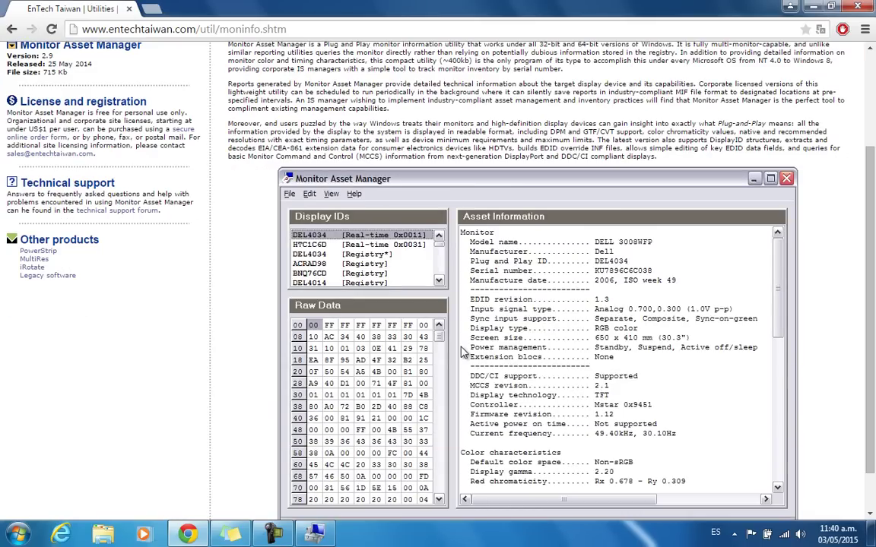
{"action": "scroll", "coordinate": [463, 351], "scroll_direction": "up", "scroll_amount": 3}
{"action": "scroll", "coordinate": [508, 349], "scroll_direction": "down", "scroll_amount": 3}
{"action": "scroll", "coordinate": [276, 193], "scroll_direction": "down", "scroll_amount": 1}
{"action": "scroll", "coordinate": [244, 260], "scroll_direction": "up", "scroll_amount": 5}
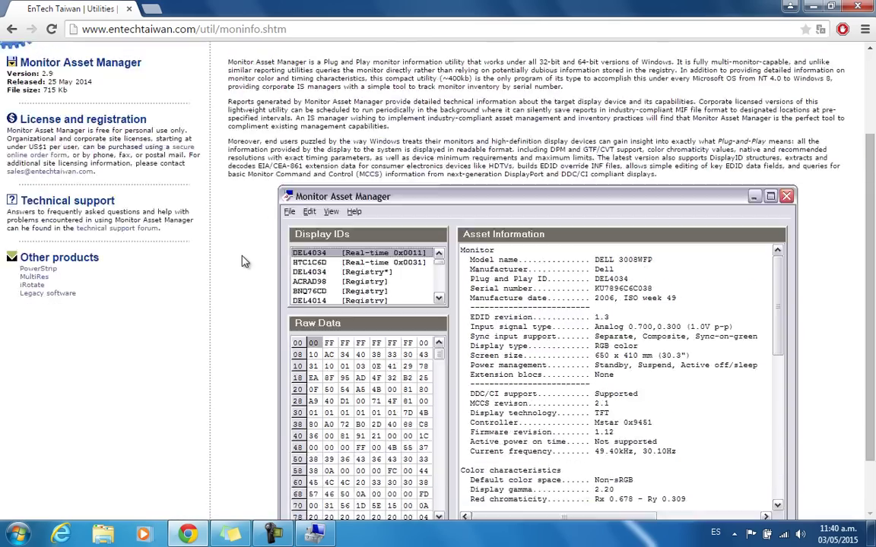
{"action": "scroll", "coordinate": [239, 260], "scroll_direction": "down", "scroll_amount": 3}
{"action": "scroll", "coordinate": [319, 202], "scroll_direction": "down", "scroll_amount": 2}
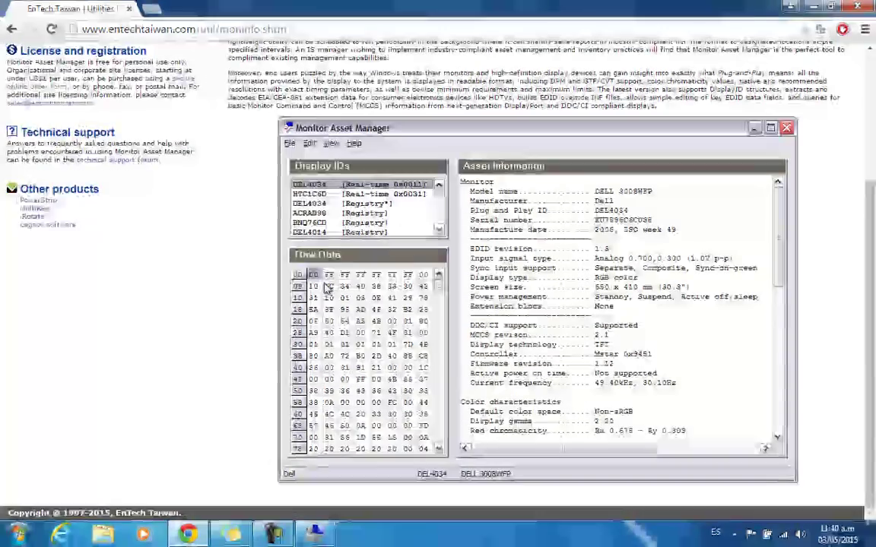
{"action": "scroll", "coordinate": [252, 310], "scroll_direction": "up", "scroll_amount": 3}
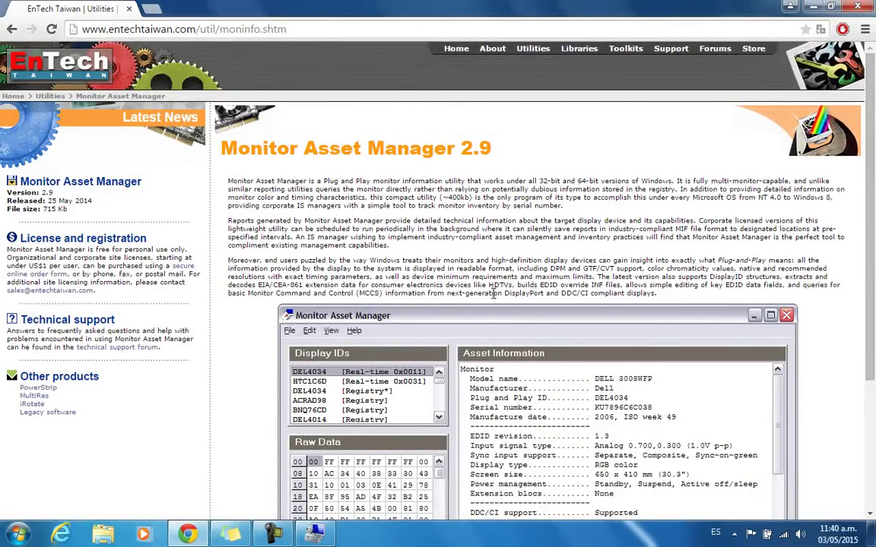
Step: Download the Monitor Asset Manager installer mi_setup.exe, and minimize the browser and Computer Management windows
{"action": "left_click", "coordinate": [99, 189]}
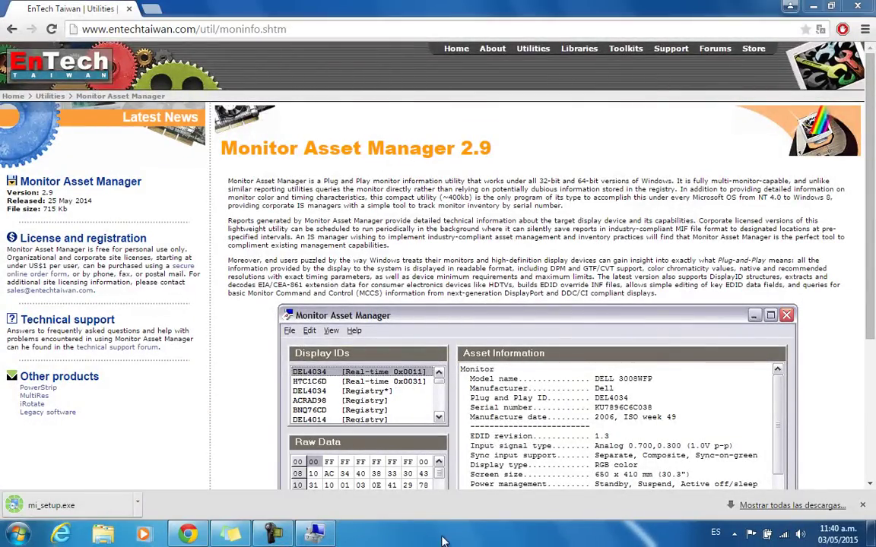
{"action": "left_click", "coordinate": [813, 6]}
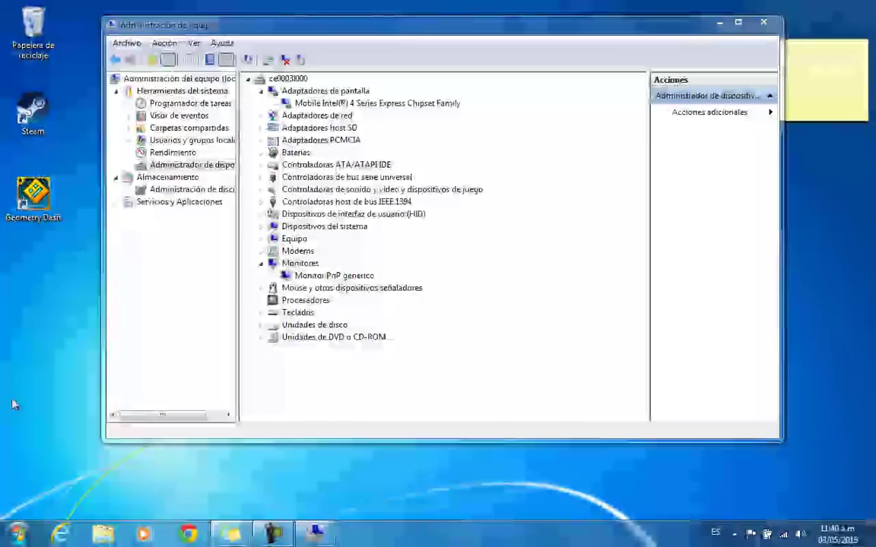
{"action": "left_click", "coordinate": [719, 22]}
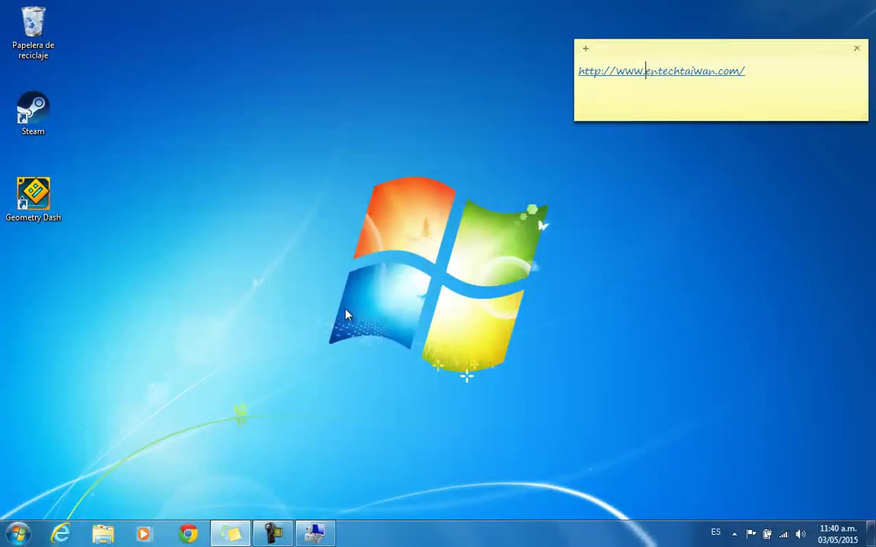
Step: Hide the sticky note, and run the mi_setup installer from the Downloads folder, allowing it past the security warning
{"action": "left_click", "coordinate": [231, 534]}
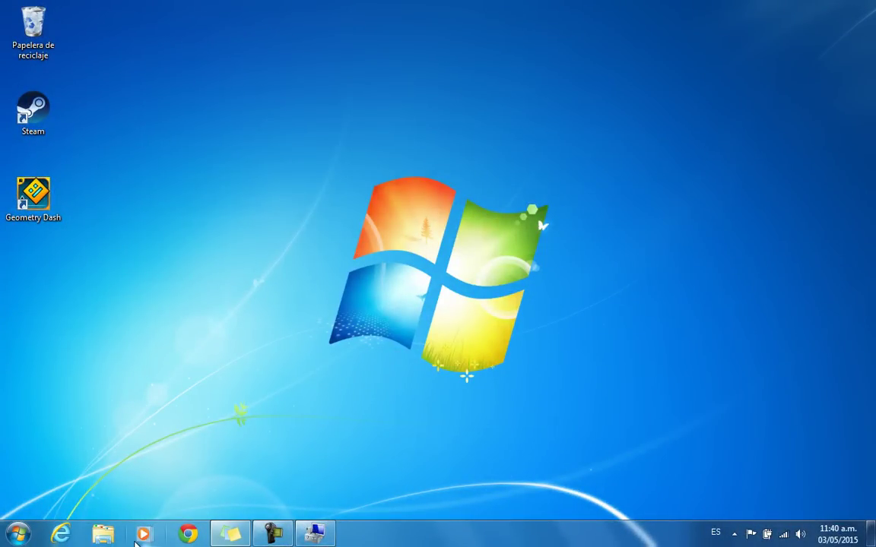
{"action": "left_click", "coordinate": [106, 536]}
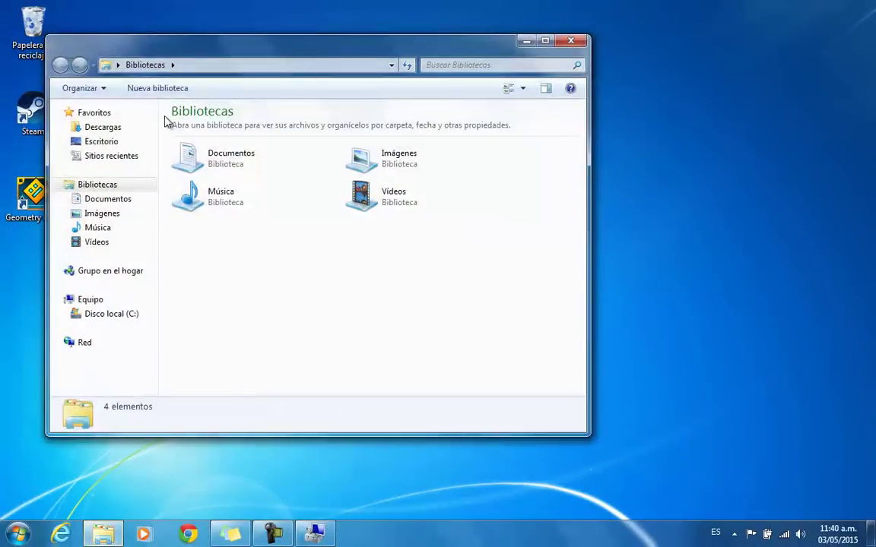
{"action": "left_click", "coordinate": [90, 129]}
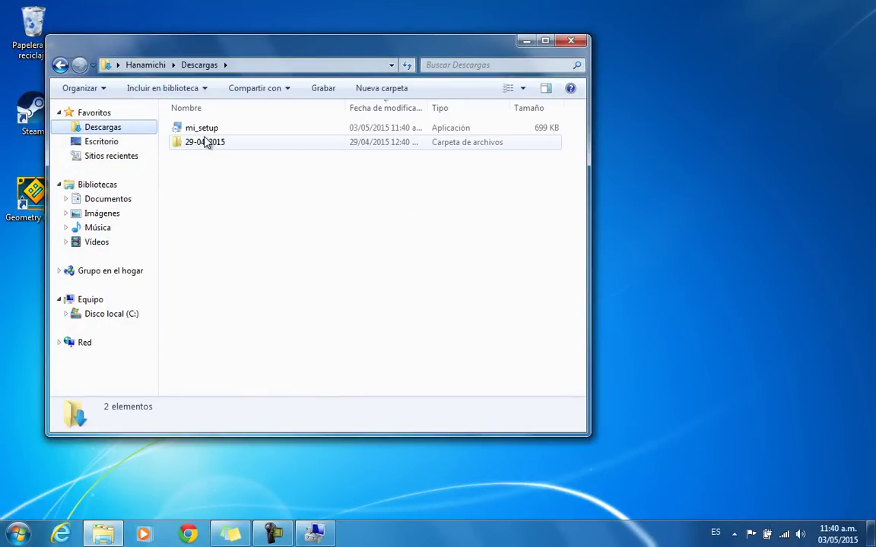
{"action": "left_click", "coordinate": [241, 131]}
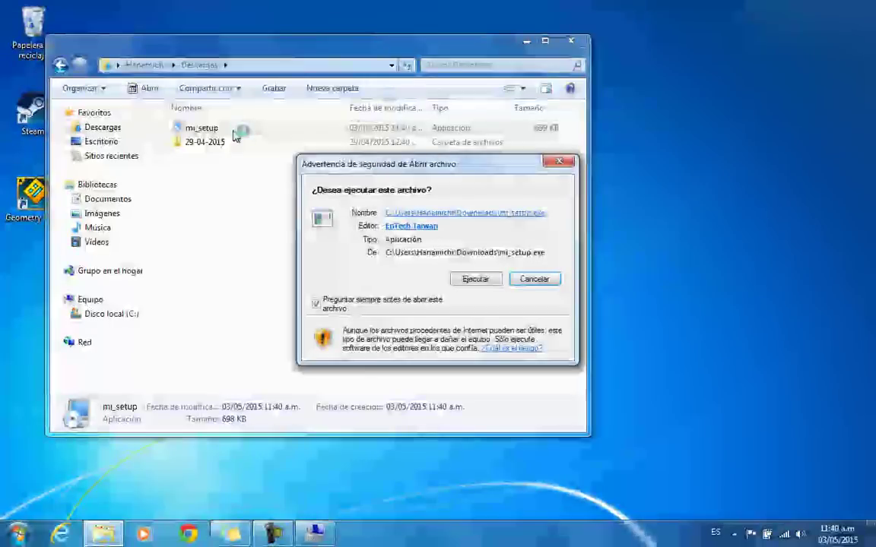
{"action": "left_click", "coordinate": [483, 281]}
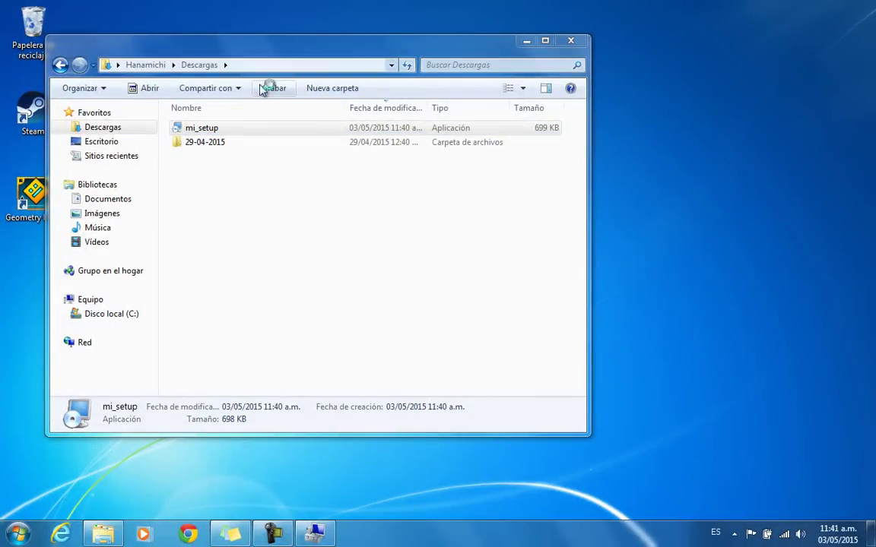
Step: Bring up the Monitor Asset Manager setup wizard, review and accept its license agreement, and continue
{"action": "left_click_drag", "start_coordinate": [254, 52], "coordinate": [364, 51]}
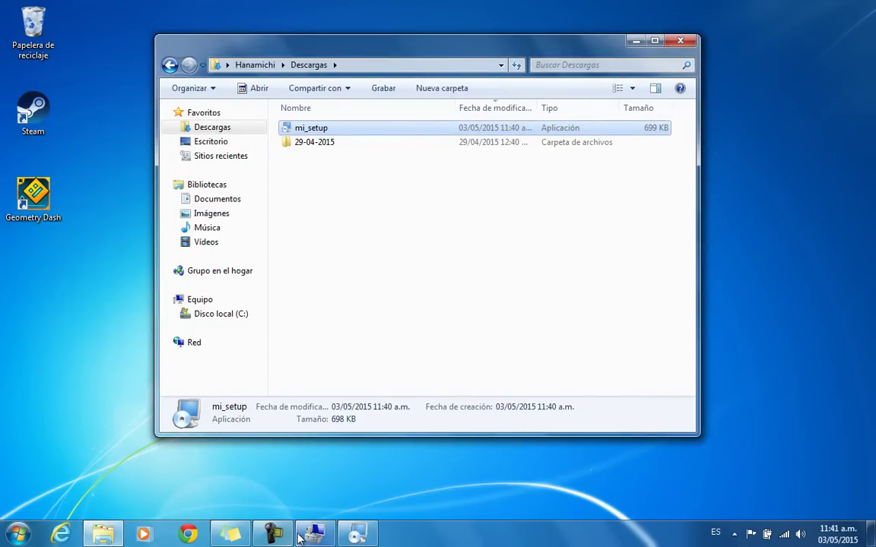
{"action": "left_click", "coordinate": [357, 534]}
{"action": "left_click", "coordinate": [514, 376]}
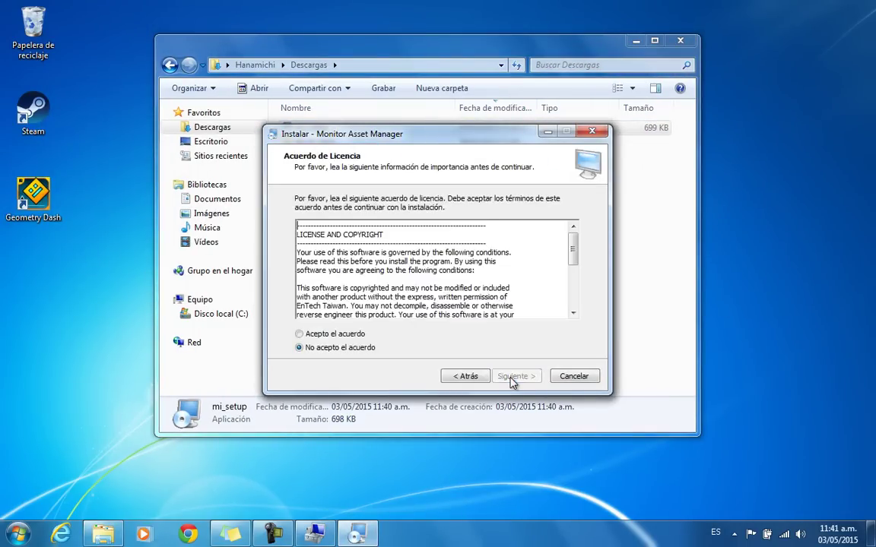
{"action": "left_click", "coordinate": [338, 335]}
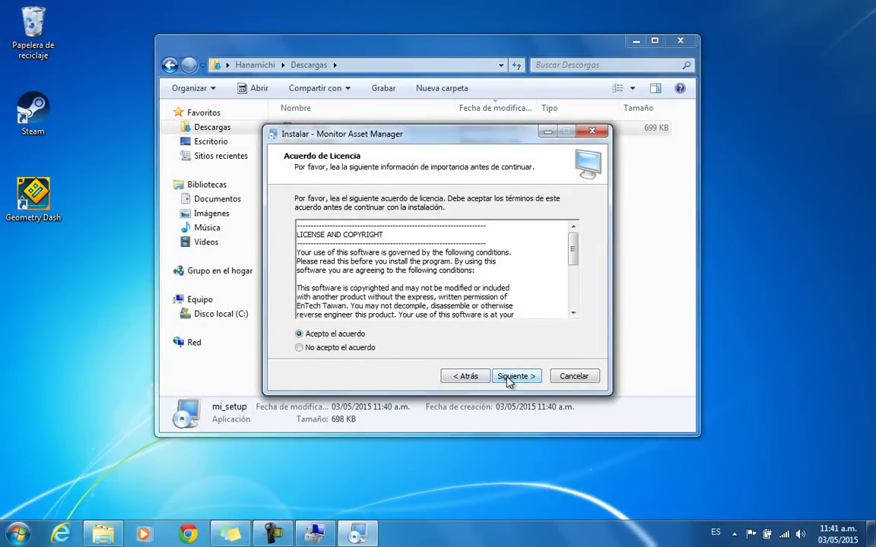
{"action": "left_click_drag", "start_coordinate": [572, 244], "coordinate": [575, 306]}
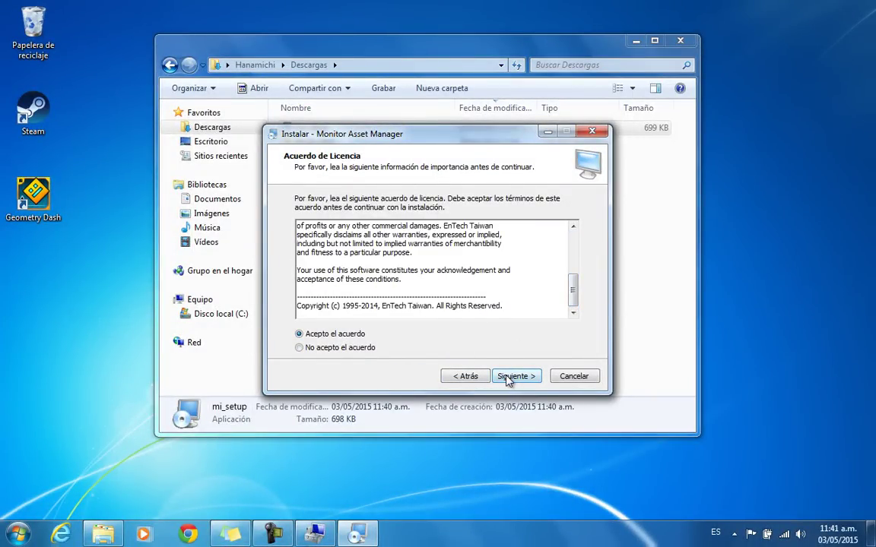
{"action": "left_click", "coordinate": [507, 377]}
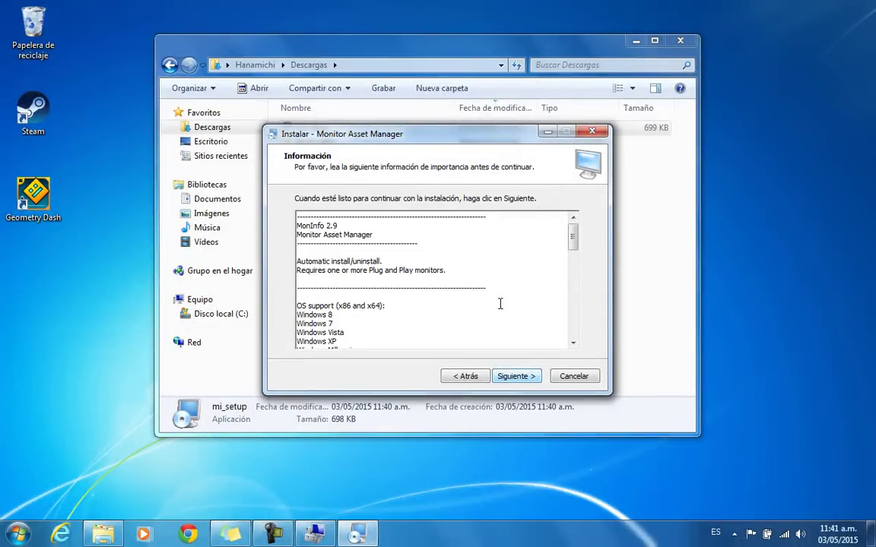
Step: Read through the MonInfo 2.9 setup information, including supported operating systems and command-line syntax, and continue to the destination folder choice
{"action": "left_click_drag", "start_coordinate": [574, 233], "coordinate": [574, 251]}
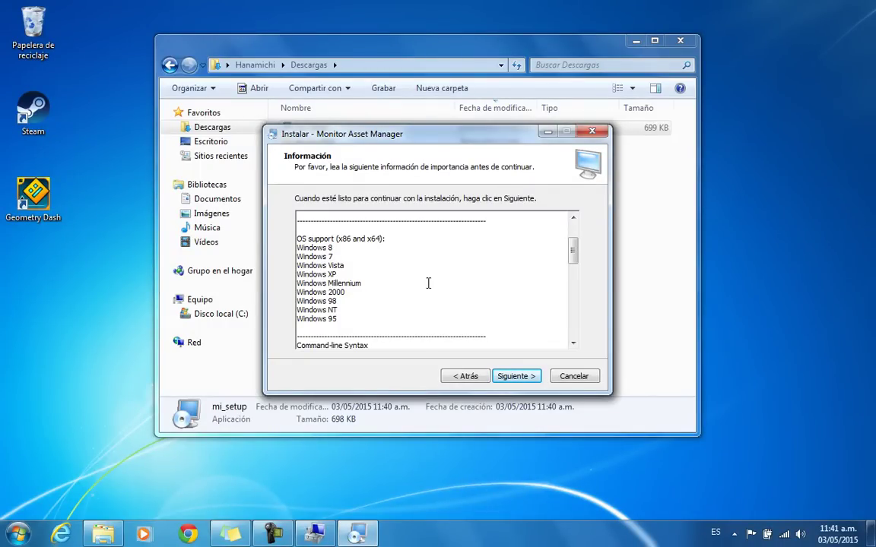
{"action": "left_click_drag", "start_coordinate": [573, 254], "coordinate": [573, 285]}
{"action": "scroll", "coordinate": [574, 287], "scroll_direction": "down", "scroll_amount": 6}
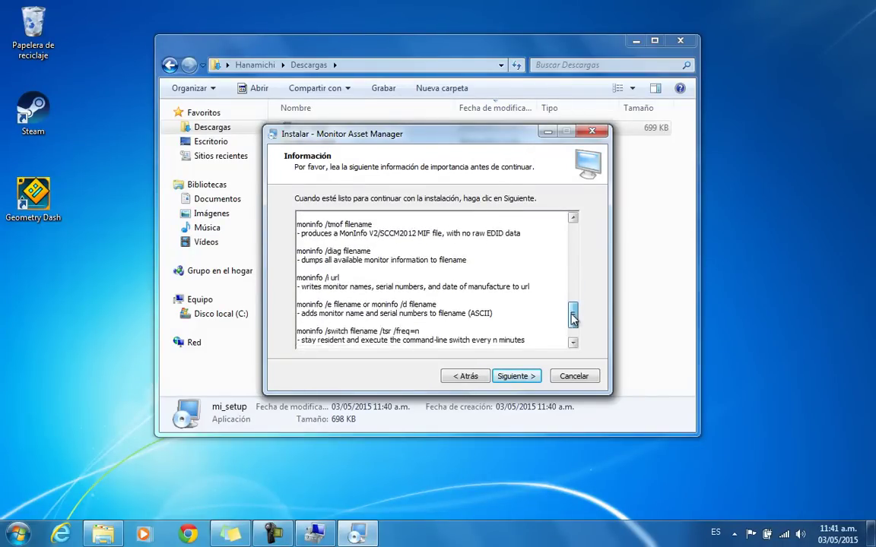
{"action": "scroll", "coordinate": [574, 289], "scroll_direction": "up", "scroll_amount": 10}
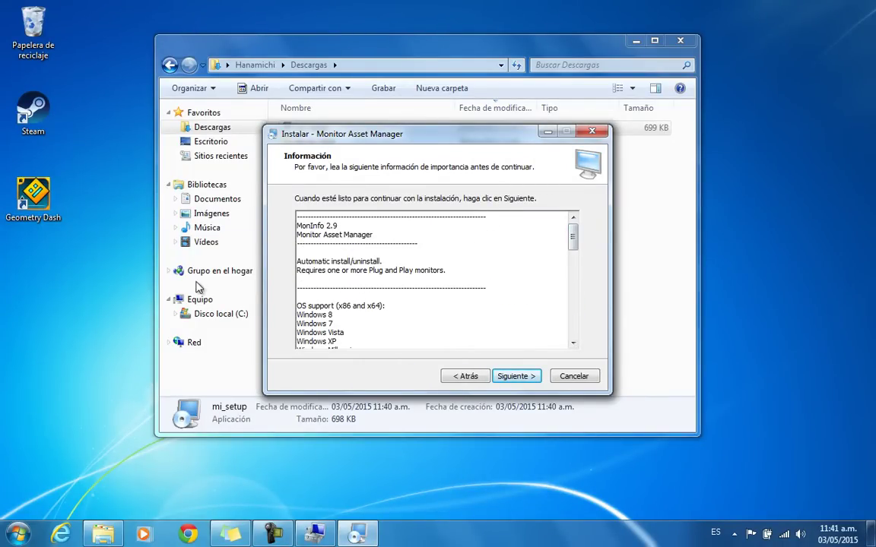
{"action": "left_click", "coordinate": [521, 378]}
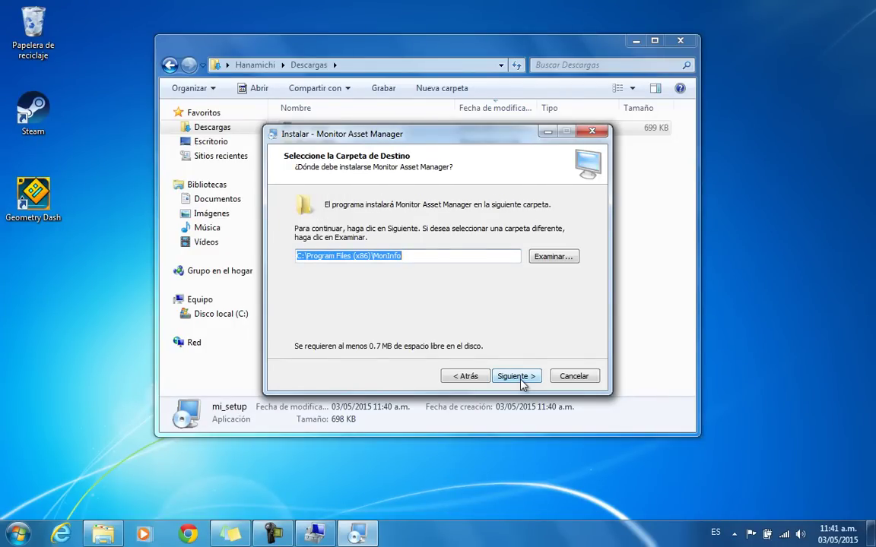
Step: Install Monitor Asset Manager in C:\Program Files (x86)\MonInfo with the Start menu folder MonInfo and no desktop icon
{"action": "left_click", "coordinate": [521, 378]}
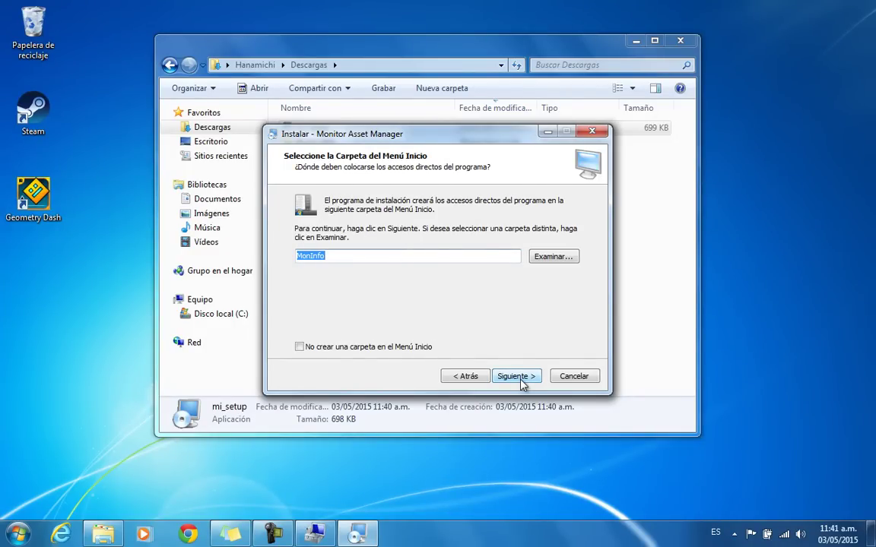
{"action": "left_click", "coordinate": [520, 378]}
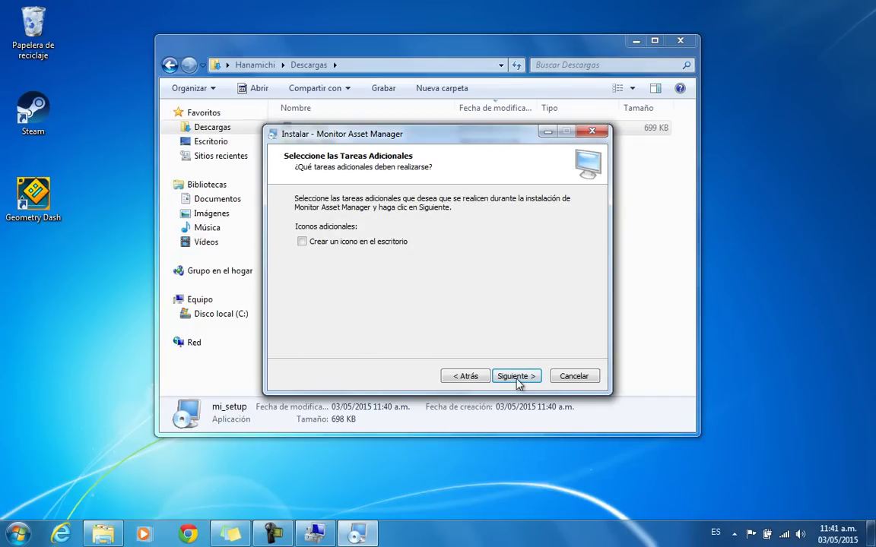
{"action": "left_click", "coordinate": [516, 378]}
{"action": "left_click", "coordinate": [516, 378]}
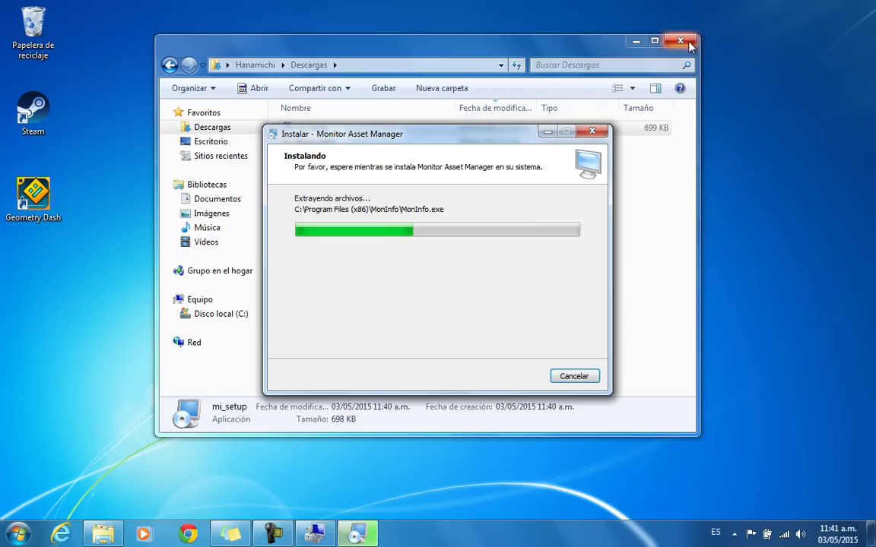
Step: Close the Downloads window and finish the setup with the option to run MonInfo enabled
{"action": "left_click", "coordinate": [610, 38]}
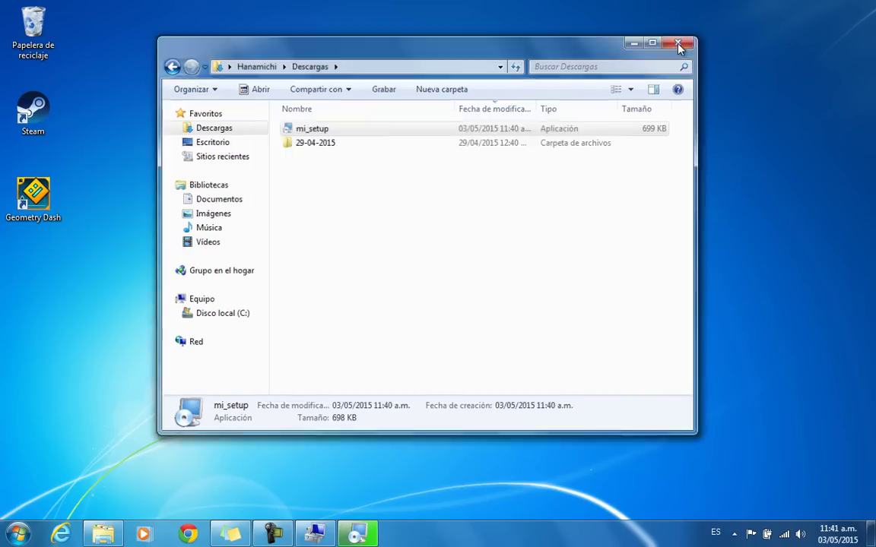
{"action": "left_click", "coordinate": [636, 40]}
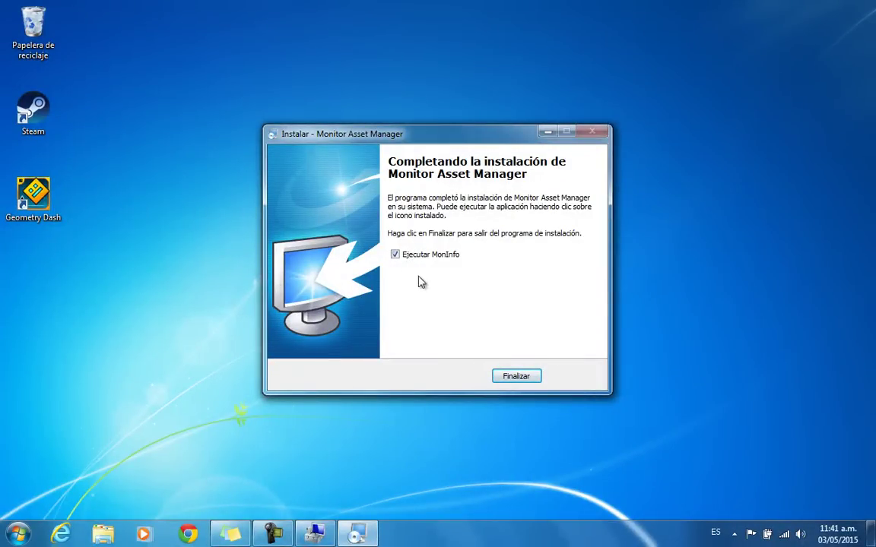
{"action": "left_click", "coordinate": [516, 381]}
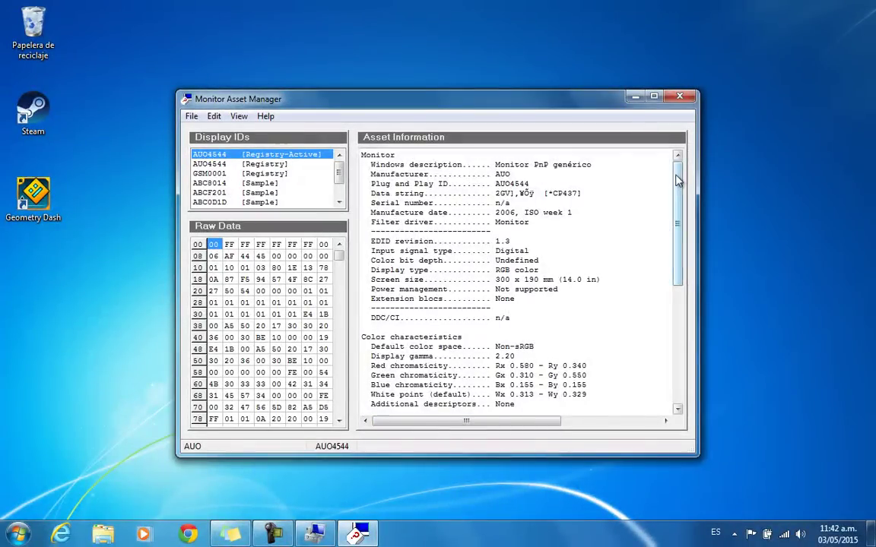
Step: Refresh the display data and examine the asset information of the active monitor entry
{"action": "left_click_drag", "start_coordinate": [679, 180], "coordinate": [607, 139]}
{"action": "left_click", "coordinate": [199, 120]}
{"action": "mouse_move", "coordinate": [209, 122]}
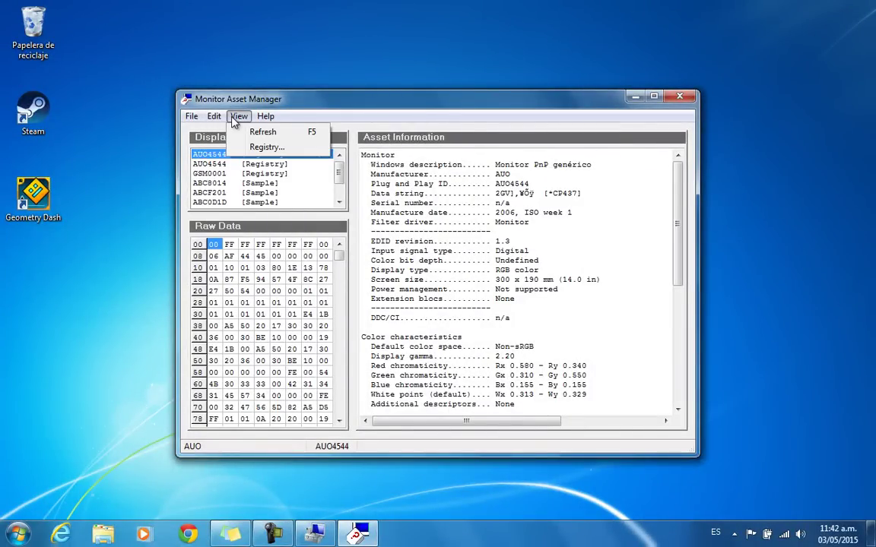
{"action": "mouse_move", "coordinate": [237, 120]}
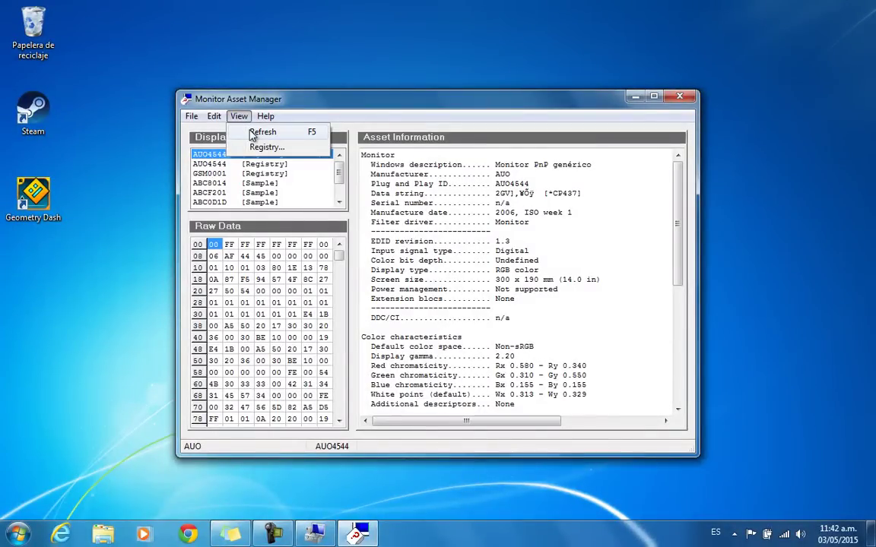
{"action": "left_click", "coordinate": [401, 120]}
{"action": "left_click", "coordinate": [238, 116]}
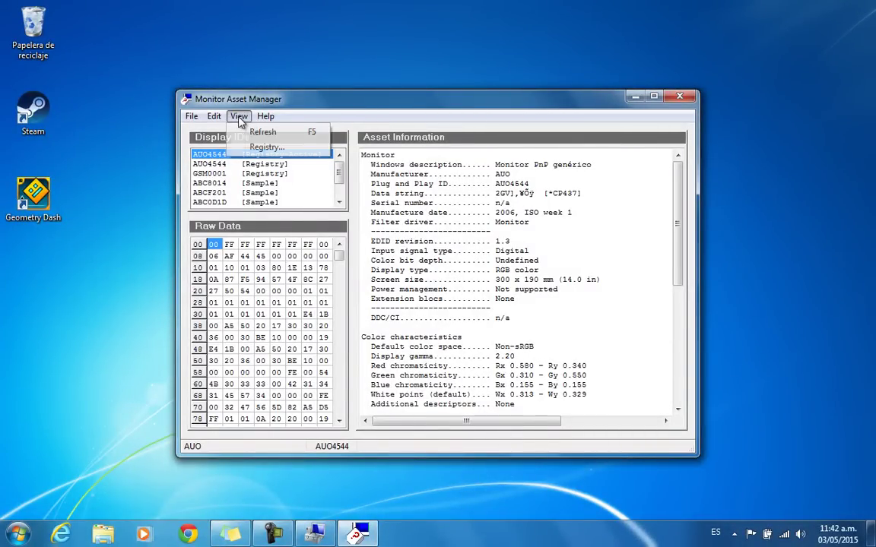
{"action": "left_click", "coordinate": [251, 129]}
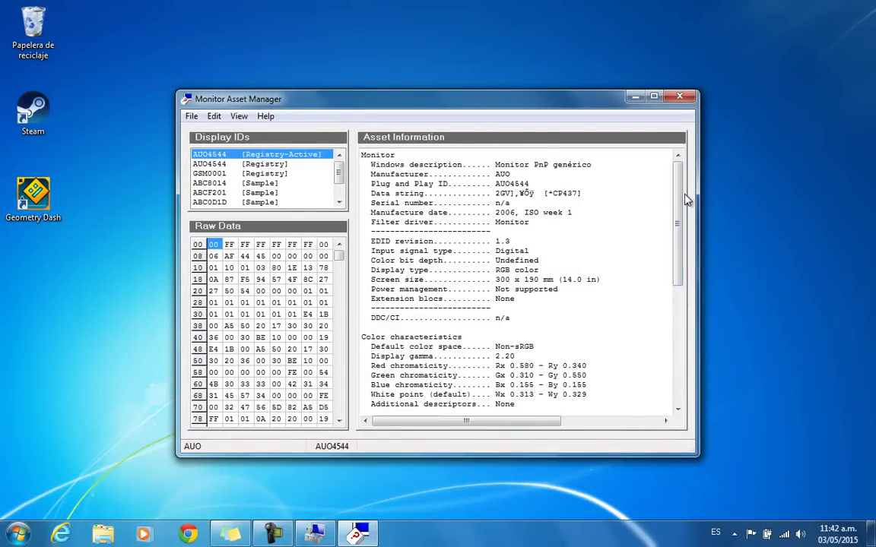
{"action": "left_click_drag", "start_coordinate": [676, 217], "coordinate": [671, 192]}
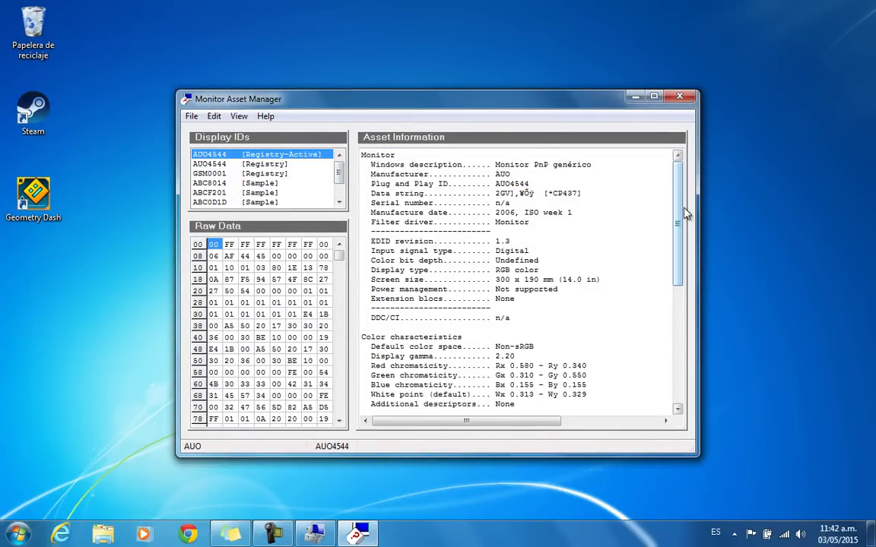
{"action": "left_click_drag", "start_coordinate": [679, 219], "coordinate": [664, 181]}
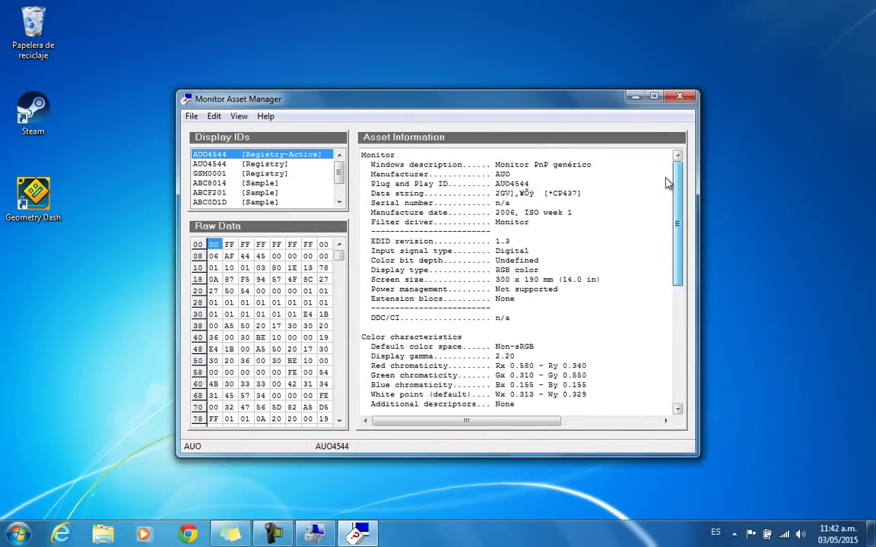
Step: Create an INF file named monitor on the desktop from the active display, and close Monitor Asset Manager
{"action": "left_click", "coordinate": [193, 114]}
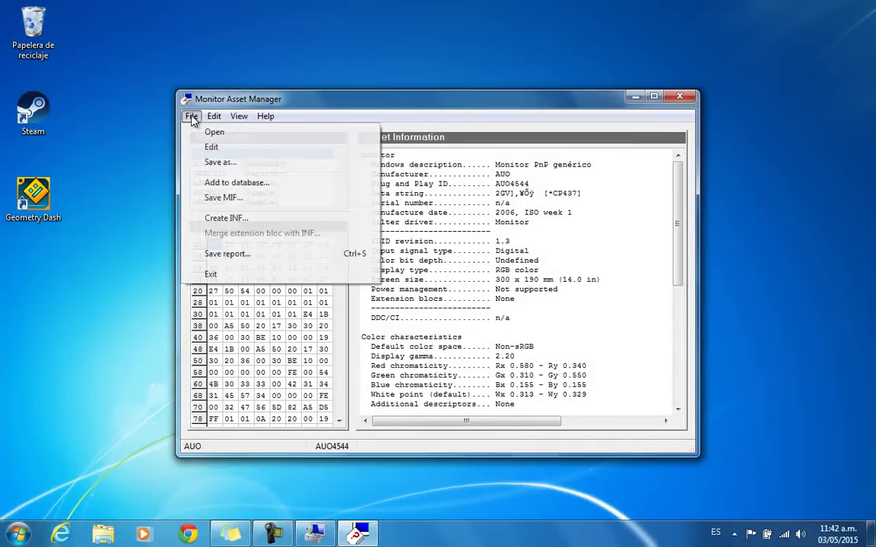
{"action": "left_click", "coordinate": [264, 219]}
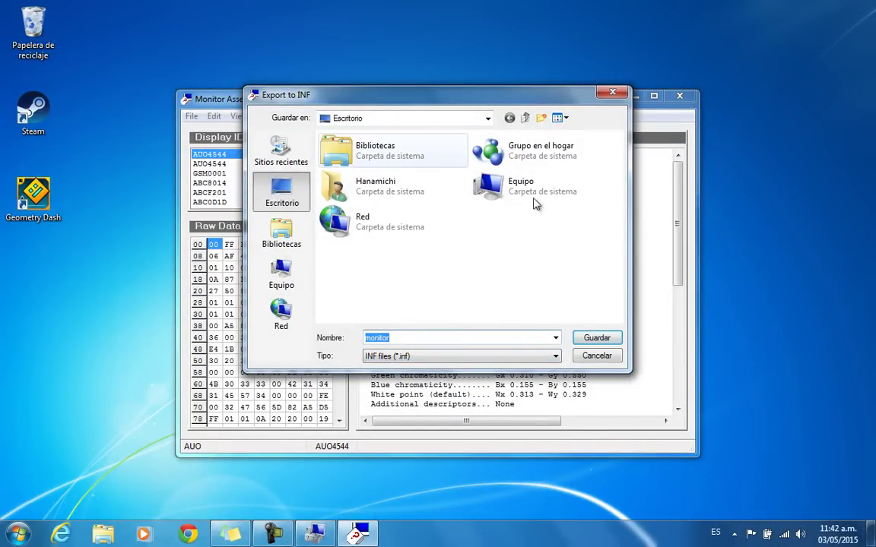
{"action": "left_click", "coordinate": [590, 342]}
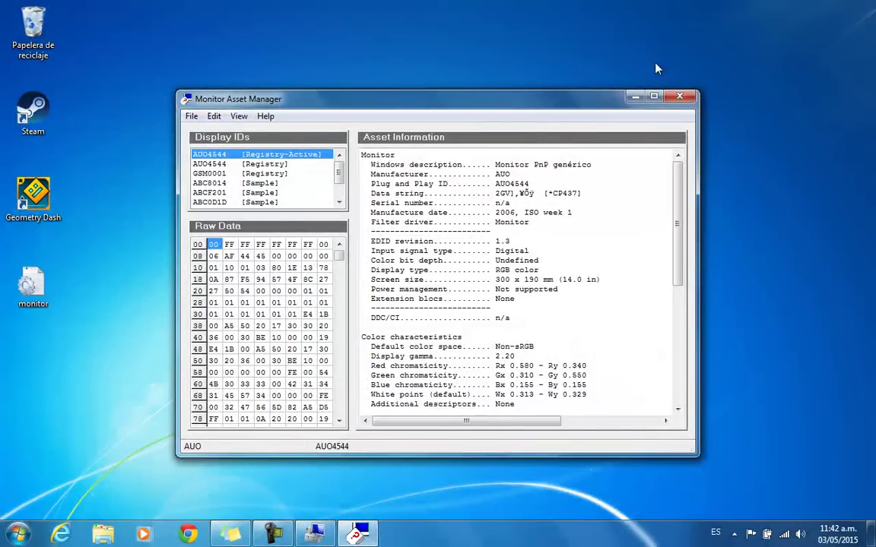
{"action": "left_click", "coordinate": [679, 96]}
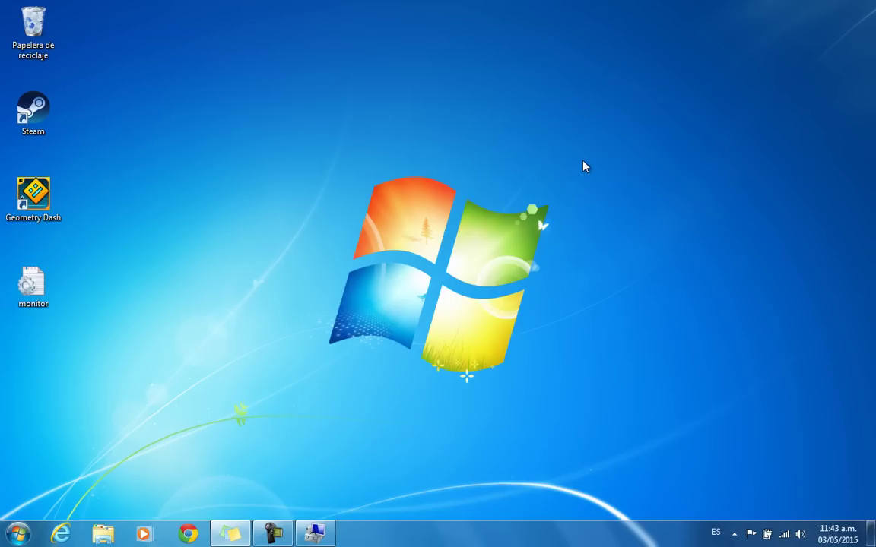
{"action": "left_click", "coordinate": [33, 285]}
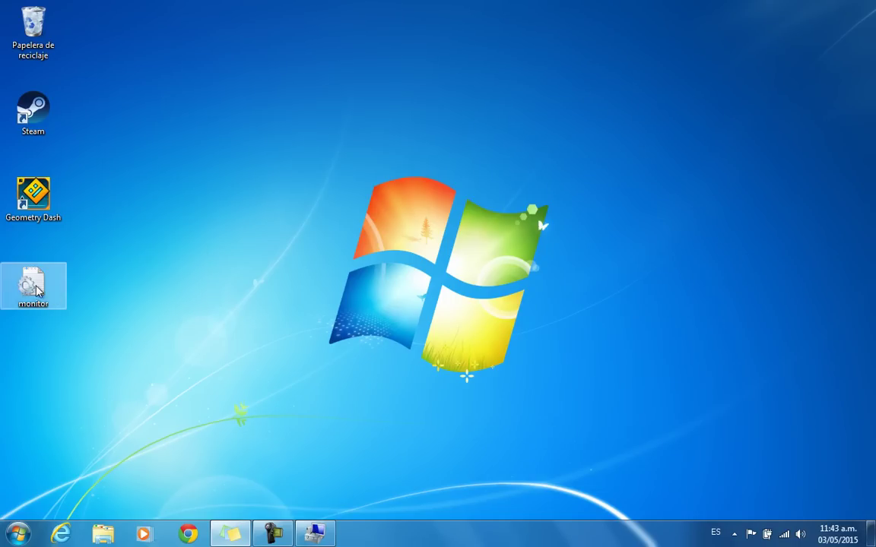
{"action": "right_click", "coordinate": [31, 283]}
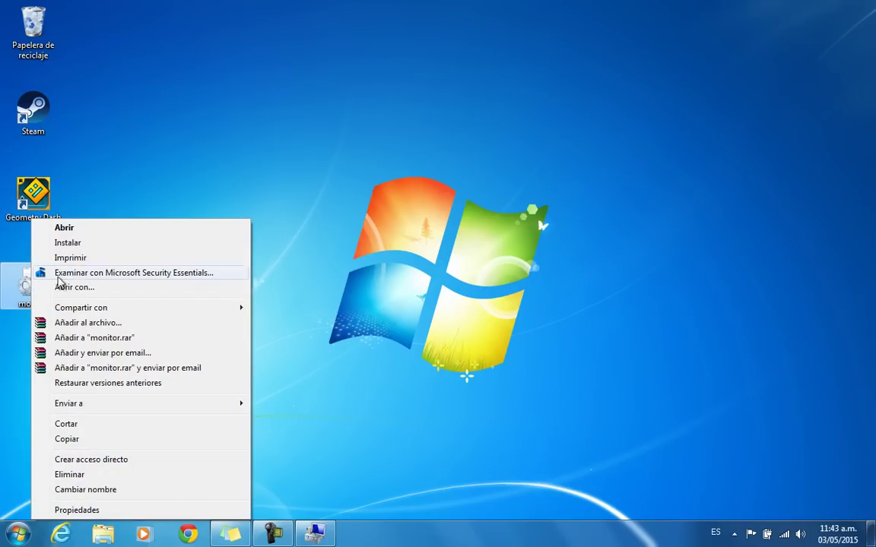
{"action": "left_click", "coordinate": [355, 233]}
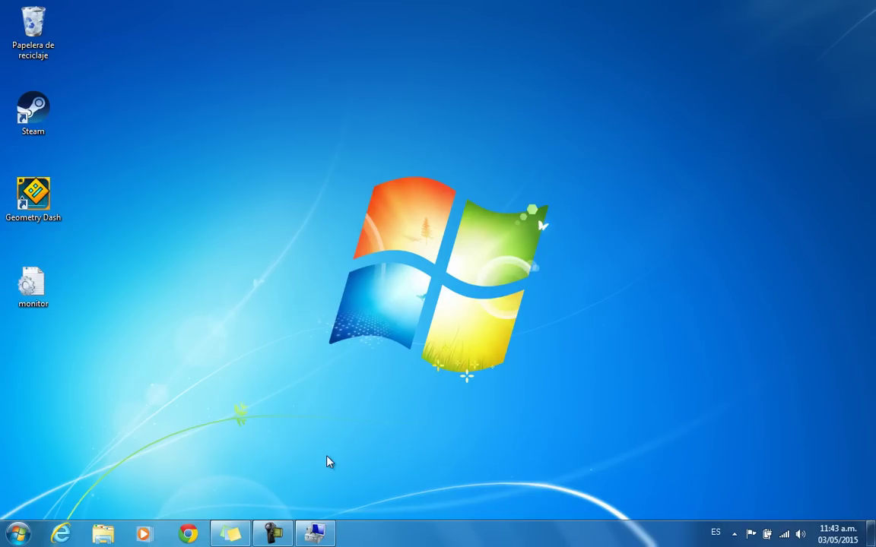
Step: Switch to Administración de equipos and start a manual driver update for Monitor PnP genérico, choosing from the drivers listed on the computer
{"action": "left_click", "coordinate": [315, 534]}
{"action": "left_click_drag", "start_coordinate": [395, 34], "coordinate": [468, 34]}
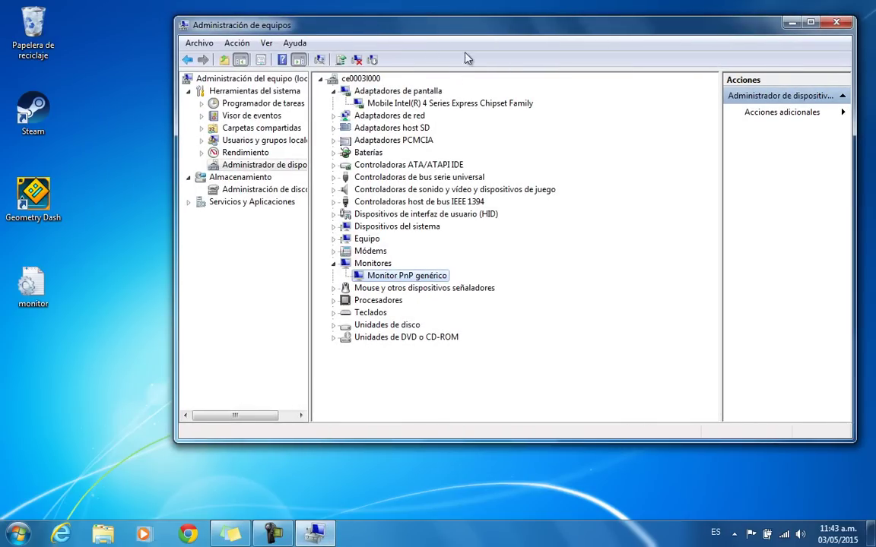
{"action": "right_click", "coordinate": [407, 277]}
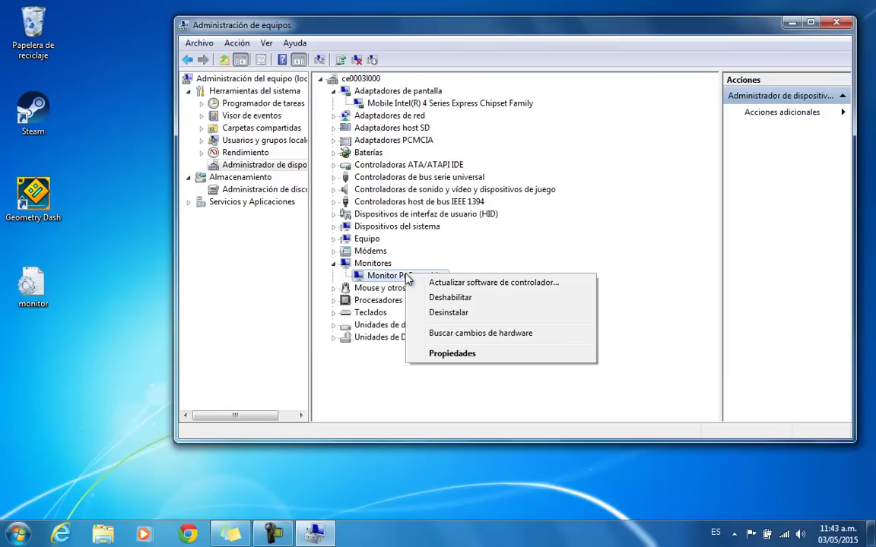
{"action": "left_click", "coordinate": [512, 282]}
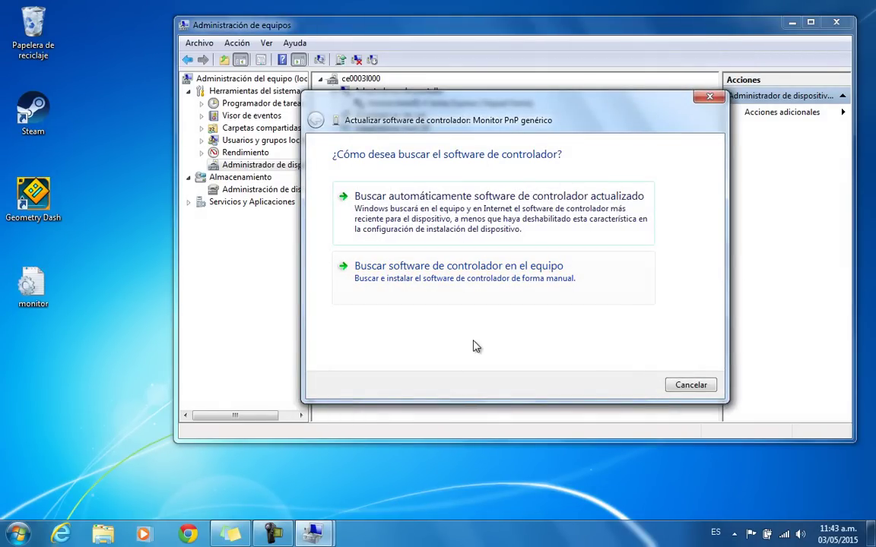
{"action": "left_click", "coordinate": [446, 288]}
{"action": "left_click", "coordinate": [407, 320]}
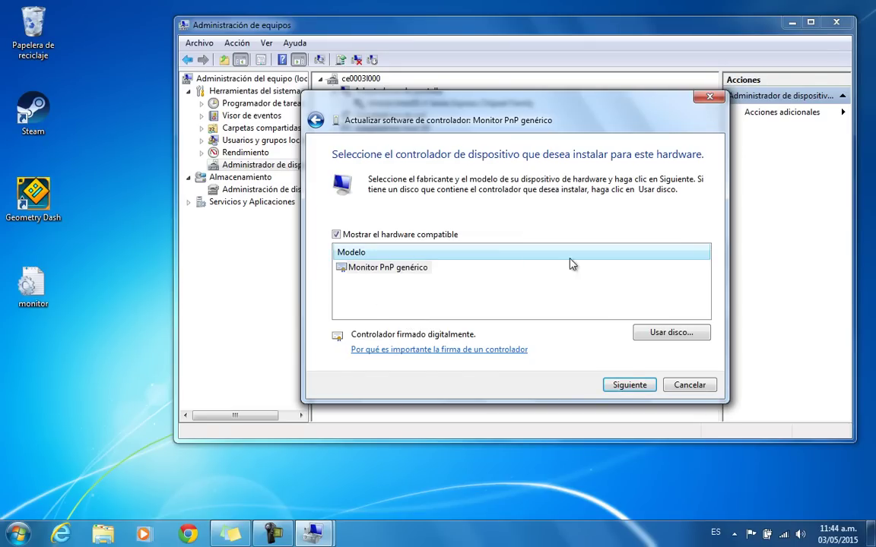
Step: Load the monitor INF file from the desktop as the driver source for installing from disk
{"action": "left_click", "coordinate": [673, 332]}
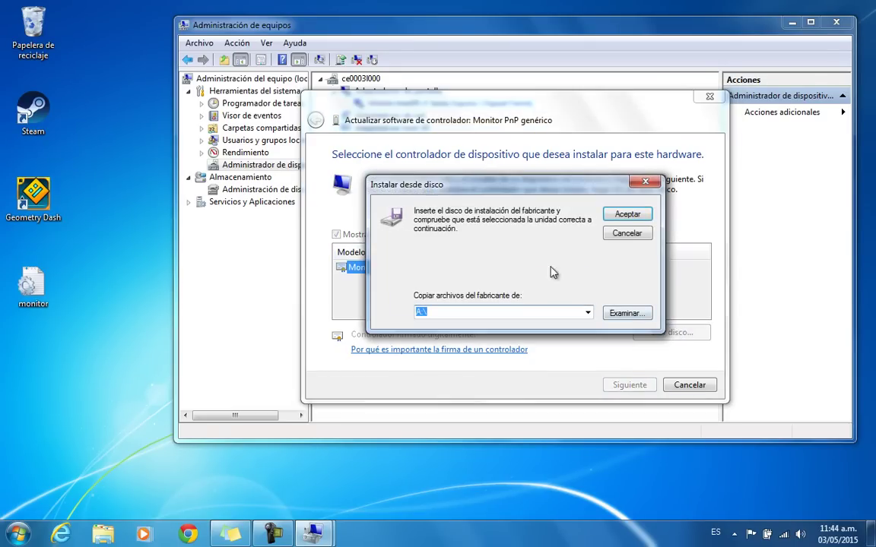
{"action": "left_click_drag", "start_coordinate": [465, 190], "coordinate": [372, 172]}
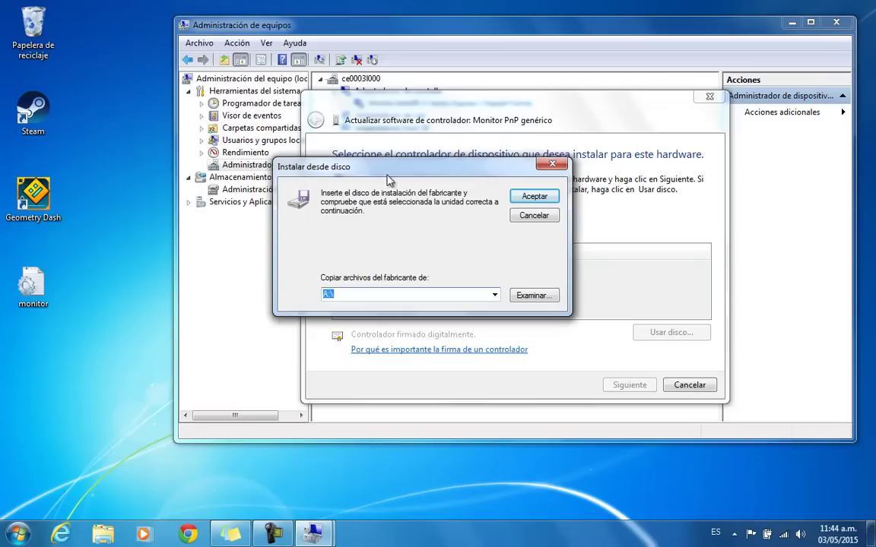
{"action": "left_click", "coordinate": [533, 296]}
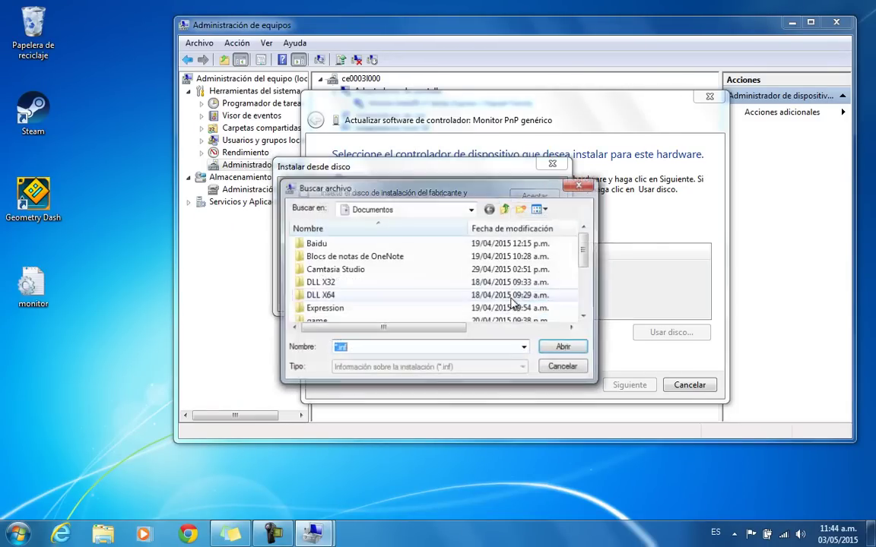
{"action": "left_click", "coordinate": [470, 210]}
{"action": "left_click", "coordinate": [389, 235]}
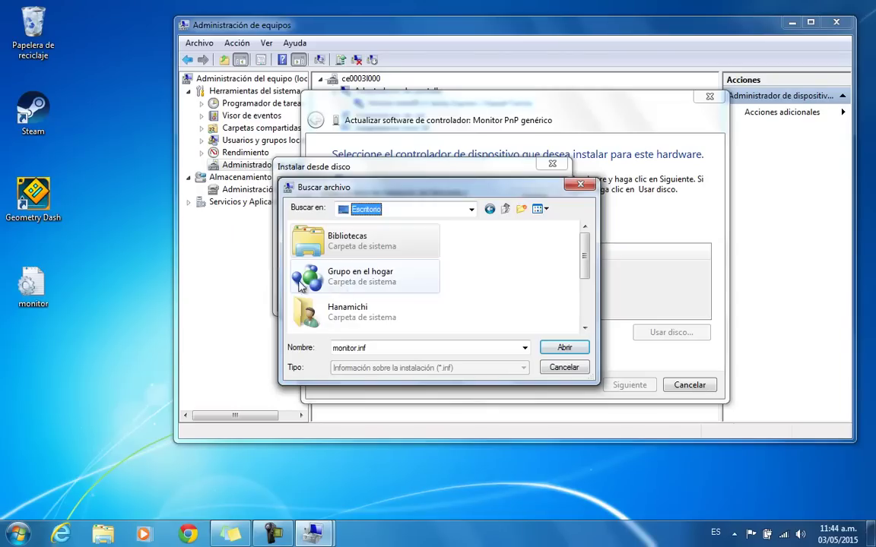
{"action": "left_click_drag", "start_coordinate": [582, 254], "coordinate": [586, 342]}
{"action": "left_click", "coordinate": [300, 320]}
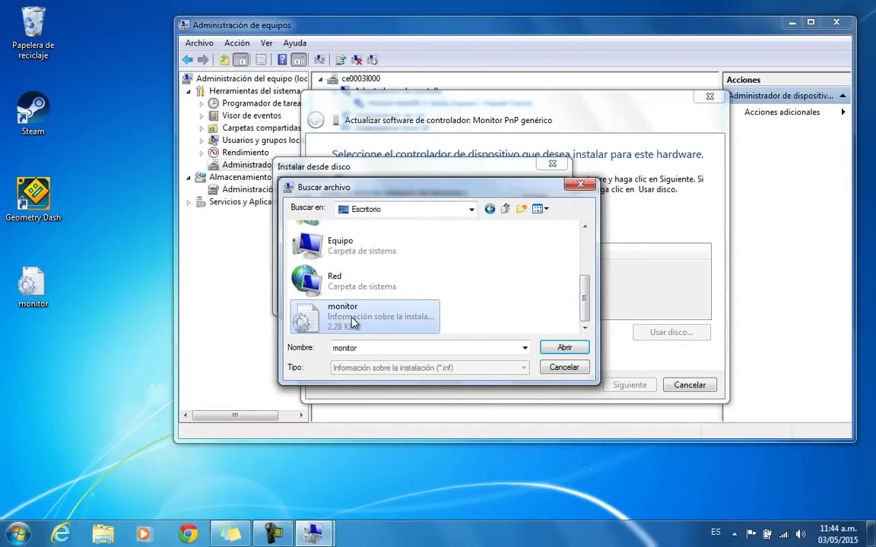
{"action": "left_click", "coordinate": [564, 348]}
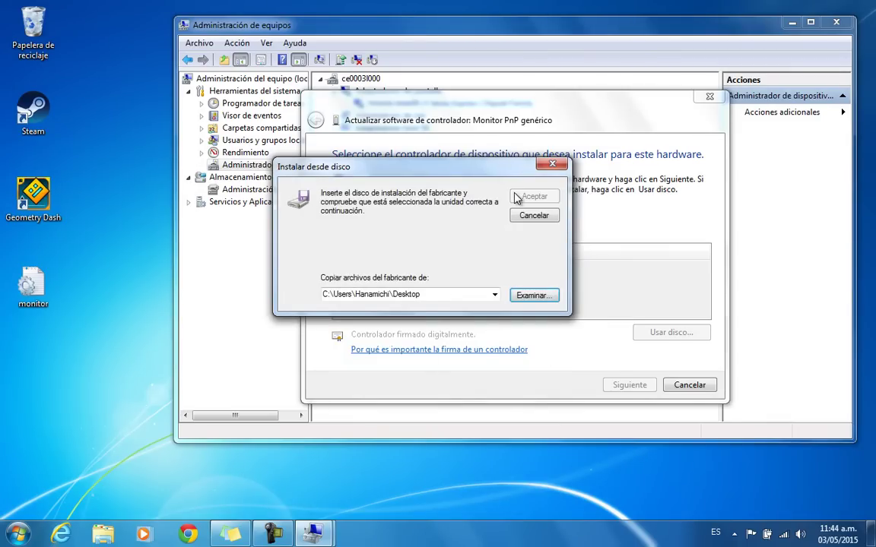
{"action": "left_click", "coordinate": [515, 198]}
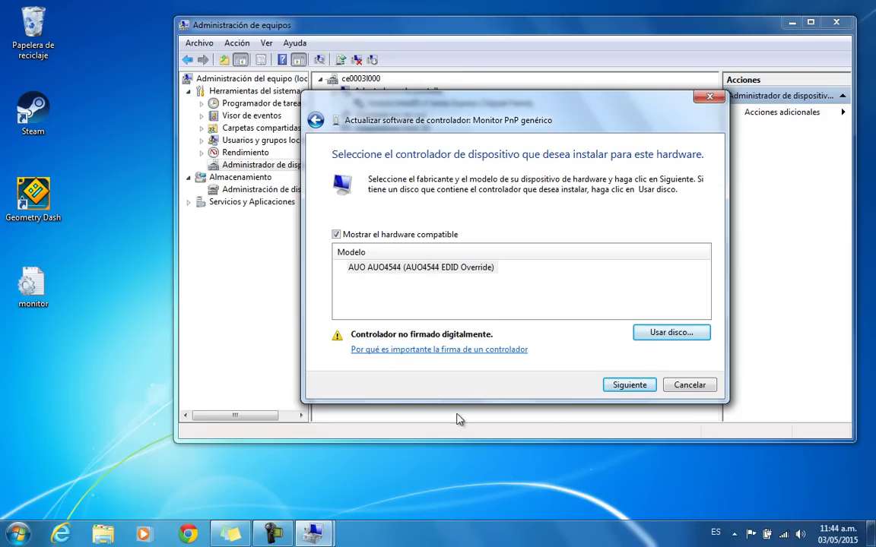
Step: Install the unsigned AUO AUO4544 (AUO4544 EDID Override) driver despite the security warning, and close the update wizard
{"action": "left_click", "coordinate": [631, 388]}
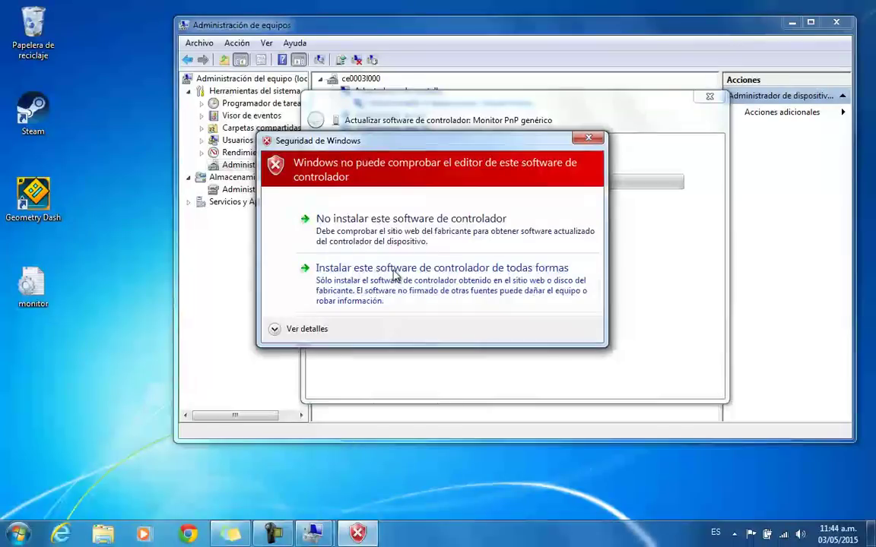
{"action": "left_click", "coordinate": [392, 270]}
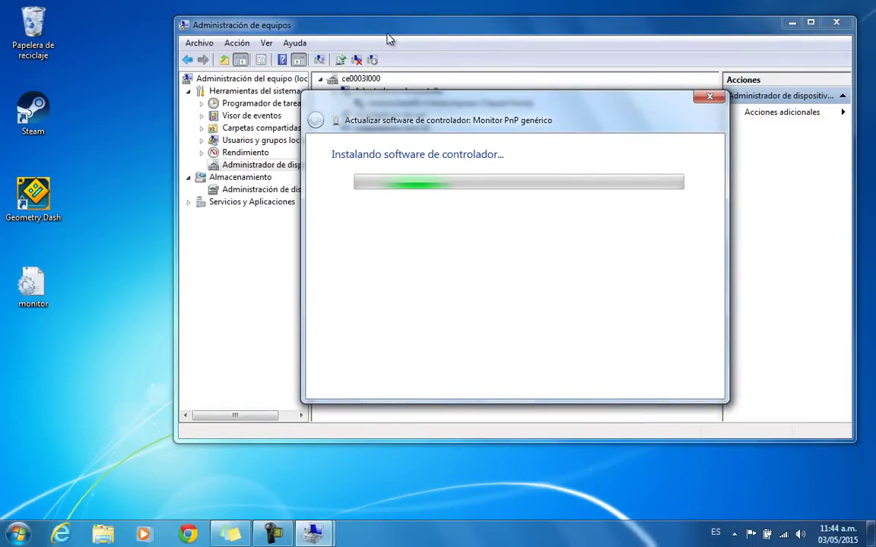
{"action": "left_click_drag", "start_coordinate": [427, 121], "coordinate": [539, 101]}
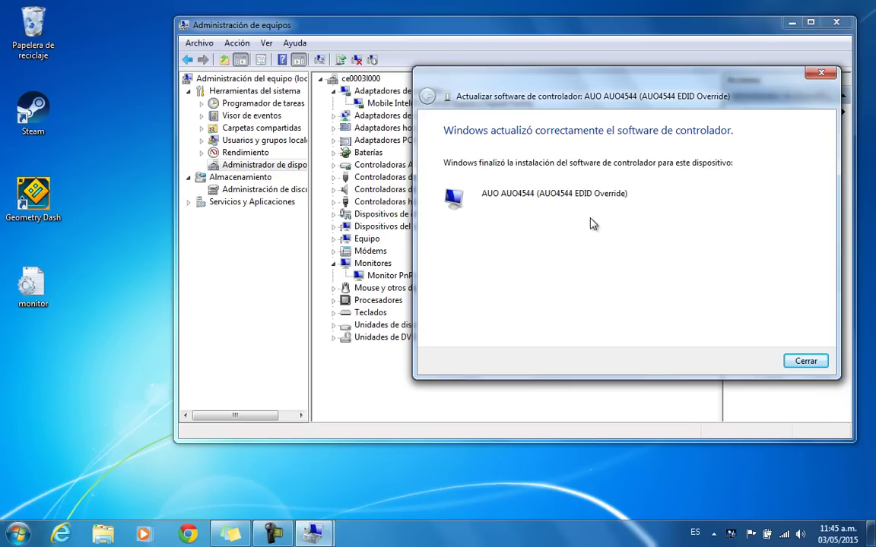
{"action": "left_click", "coordinate": [805, 363]}
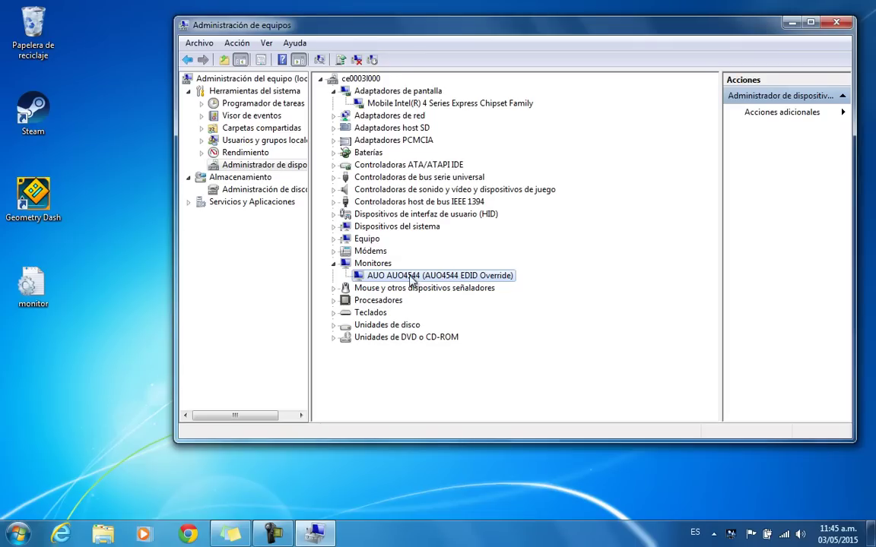
Step: Collapse the Adaptadores de pantalla and Monitores categories in the device tree
{"action": "left_click", "coordinate": [334, 91]}
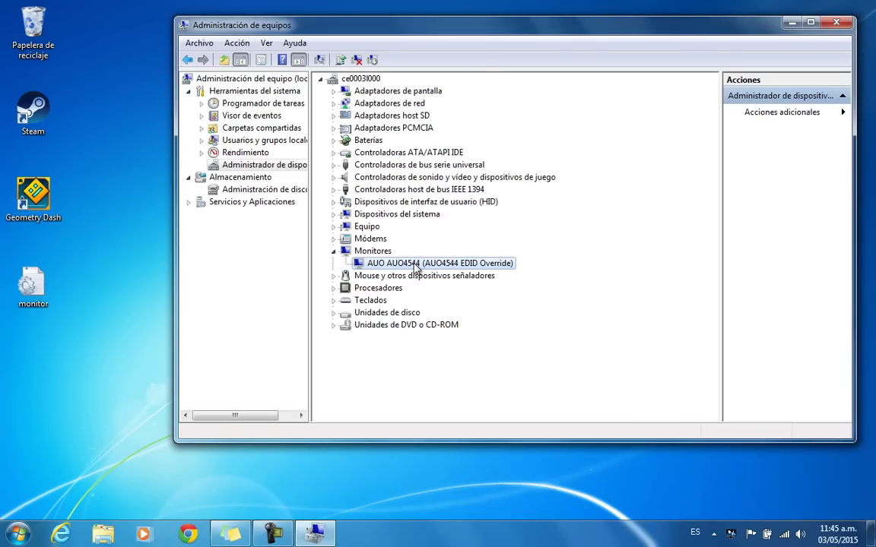
{"action": "left_click", "coordinate": [332, 252]}
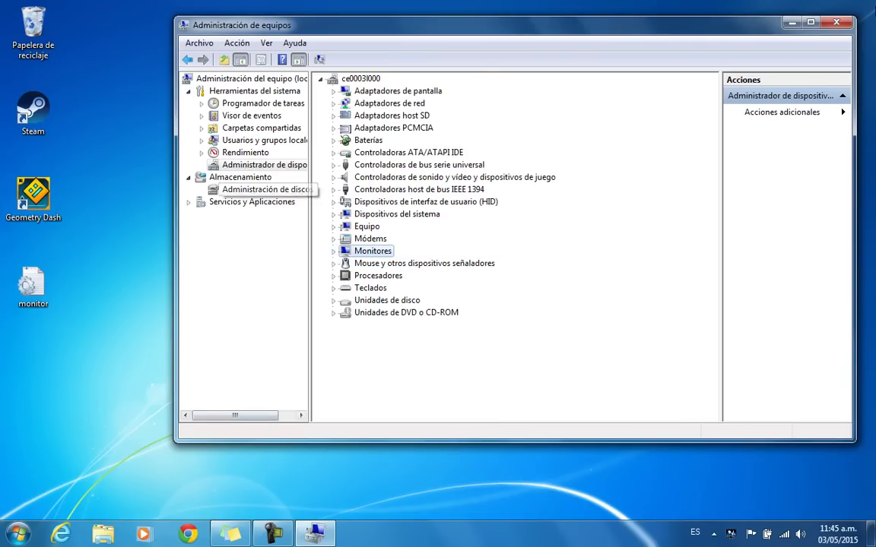
{"action": "left_click_drag", "start_coordinate": [715, 27], "coordinate": [666, 30]}
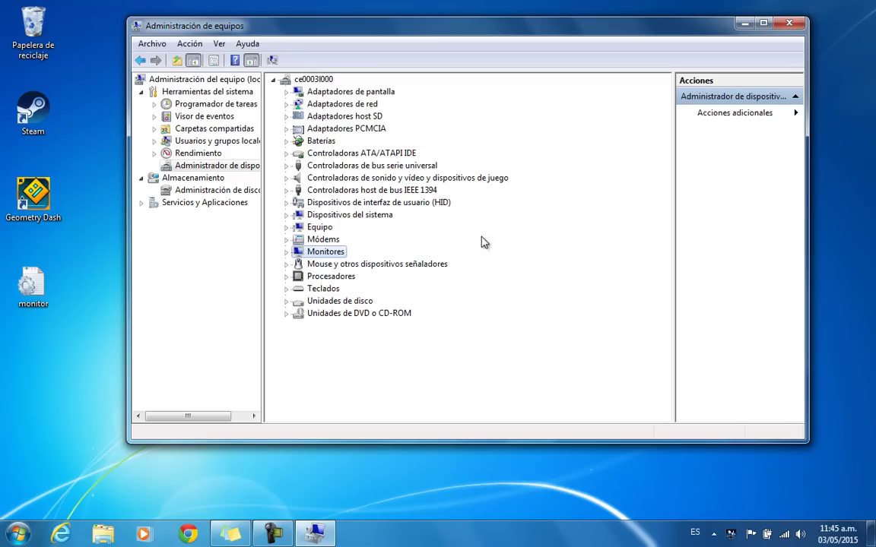
{"action": "left_click", "coordinate": [287, 253]}
{"action": "left_click", "coordinate": [288, 254]}
{"action": "left_click_drag", "start_coordinate": [483, 438], "coordinate": [483, 382]}
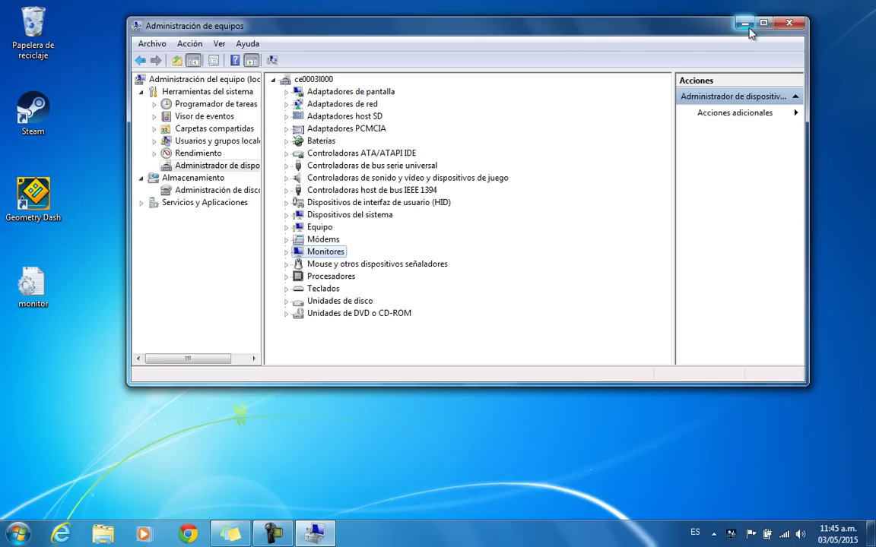
{"action": "left_click_drag", "start_coordinate": [617, 31], "coordinate": [615, 53]}
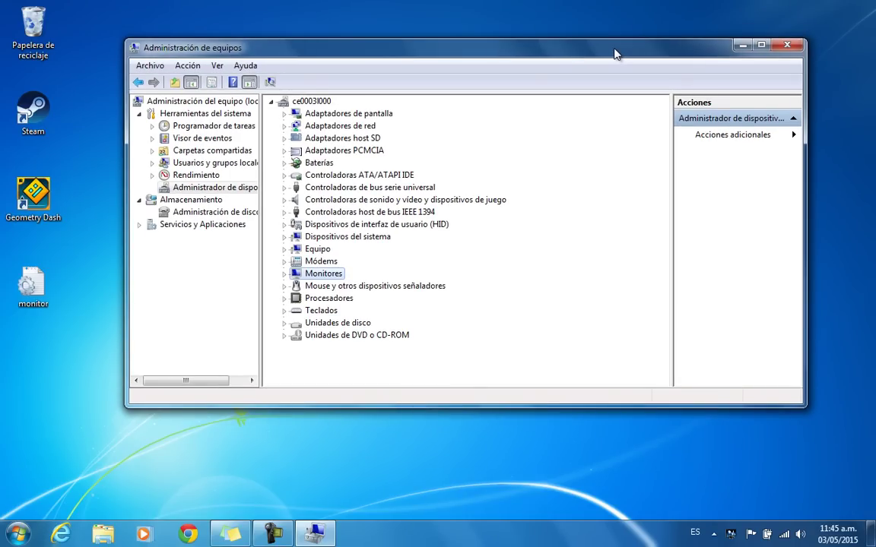
{"action": "left_click_drag", "start_coordinate": [617, 54], "coordinate": [573, 47]}
{"action": "left_click_drag", "start_coordinate": [366, 53], "coordinate": [386, 65]}
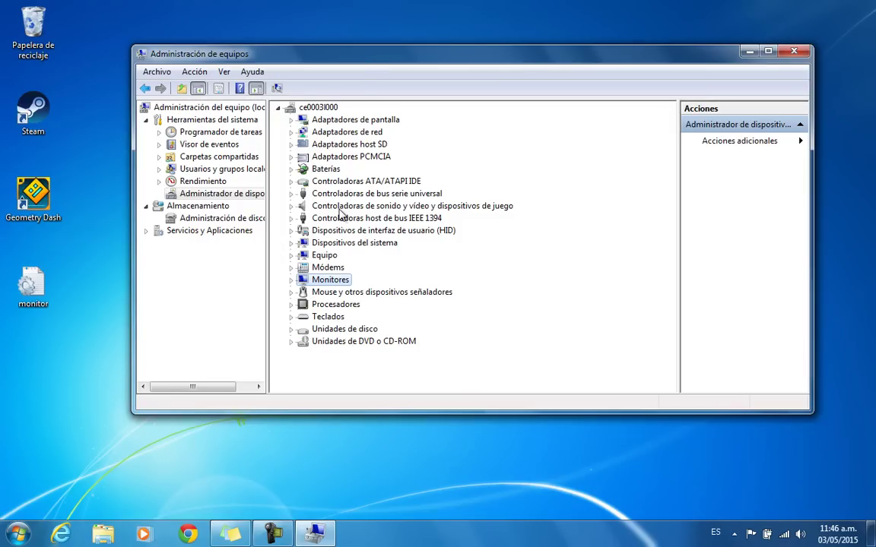
{"action": "left_click_drag", "start_coordinate": [360, 65], "coordinate": [332, 67]}
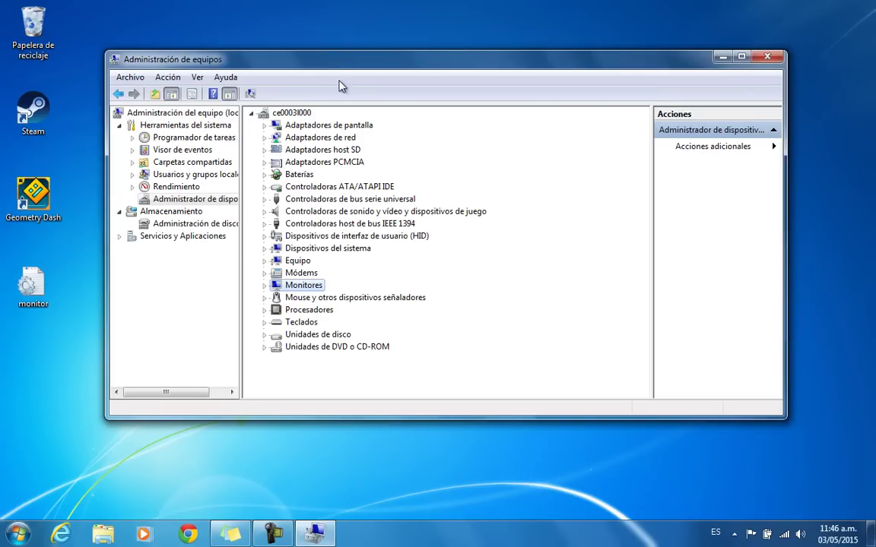
{"action": "left_click_drag", "start_coordinate": [342, 68], "coordinate": [351, 59]}
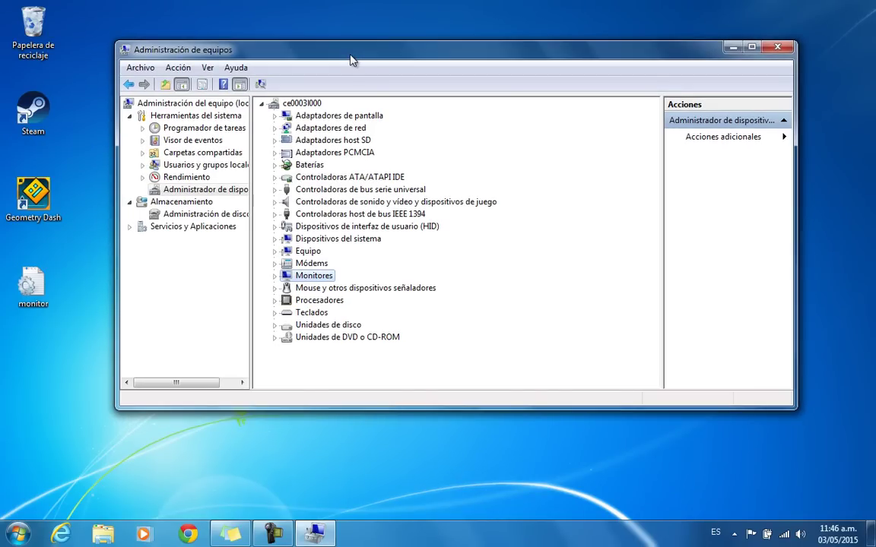